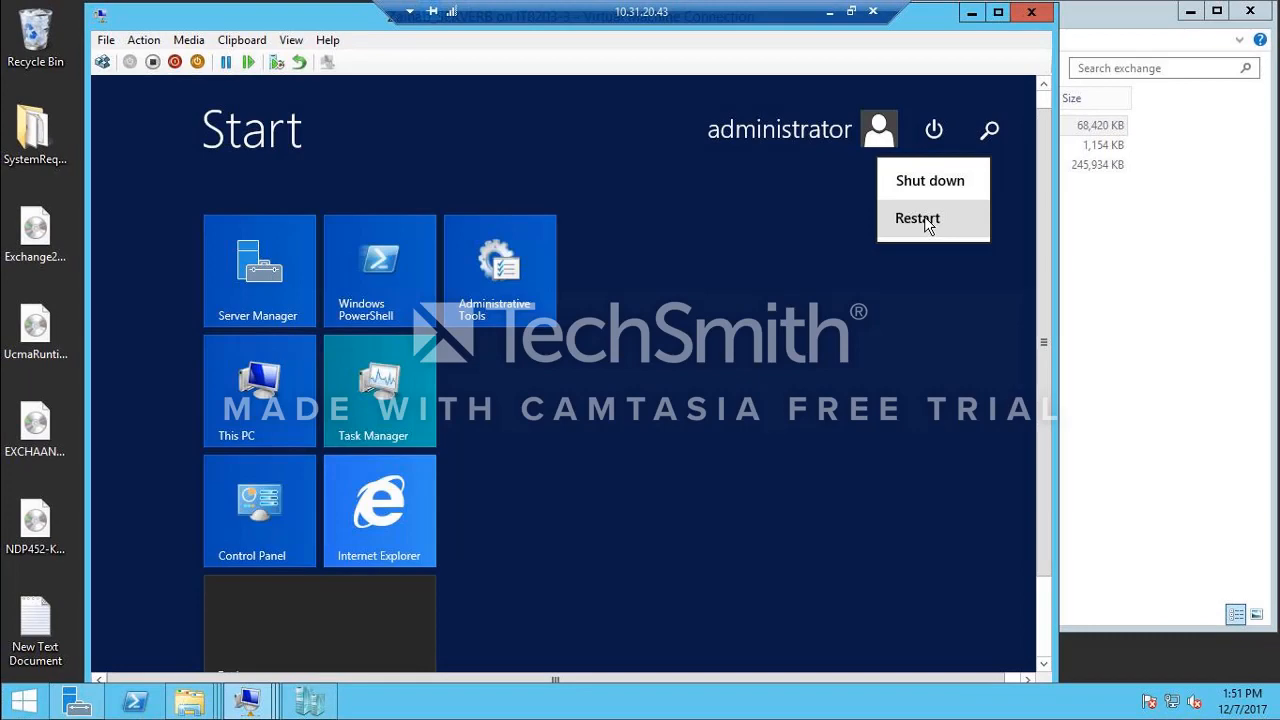
Step: Run UcmaRuntimeSetup from the Downloads folder and install the Unified Communications Managed API 4.0 Runtime with the license terms accepted
{"action": "left_click", "coordinate": [917, 218]}
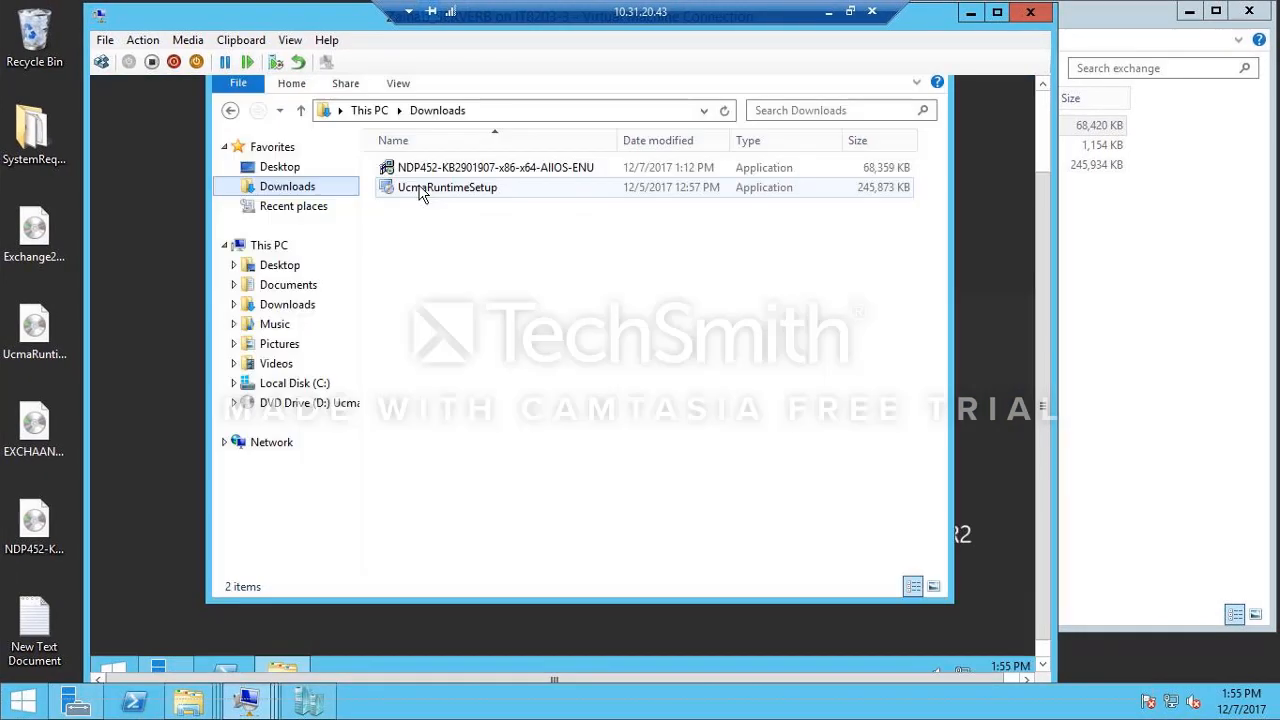
{"action": "double_click", "coordinate": [420, 189]}
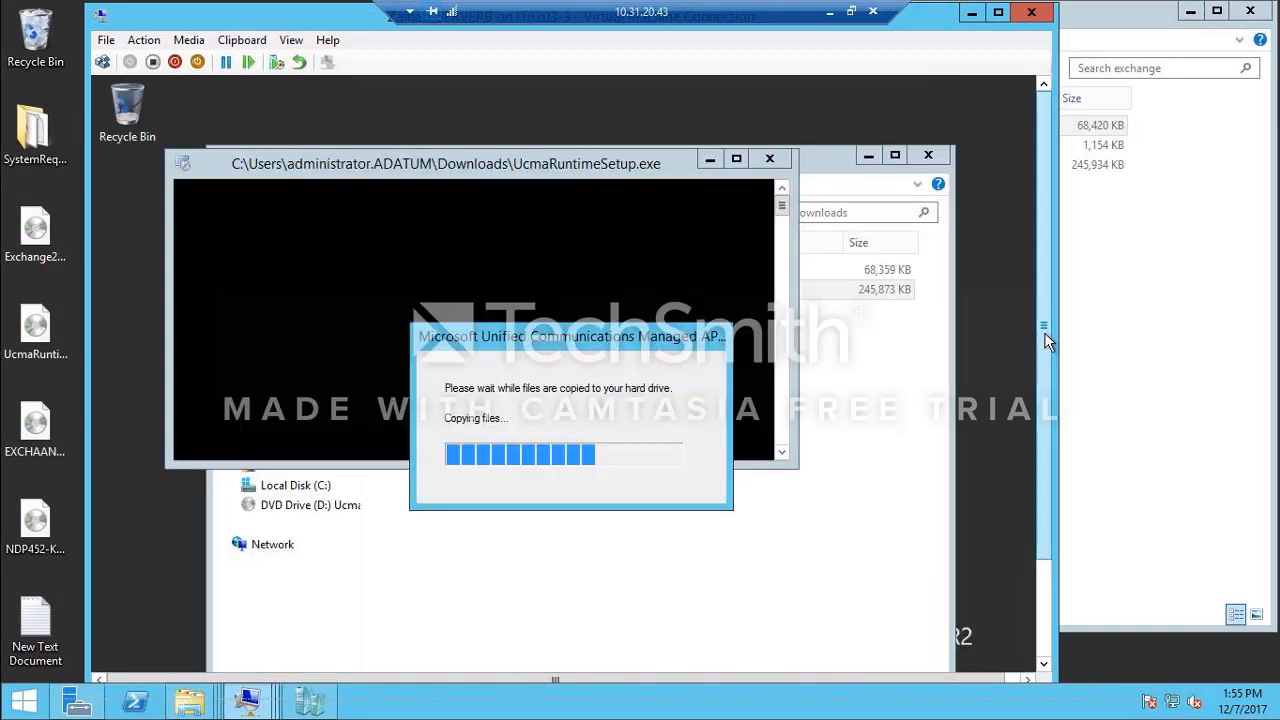
{"action": "left_click", "coordinate": [683, 633]}
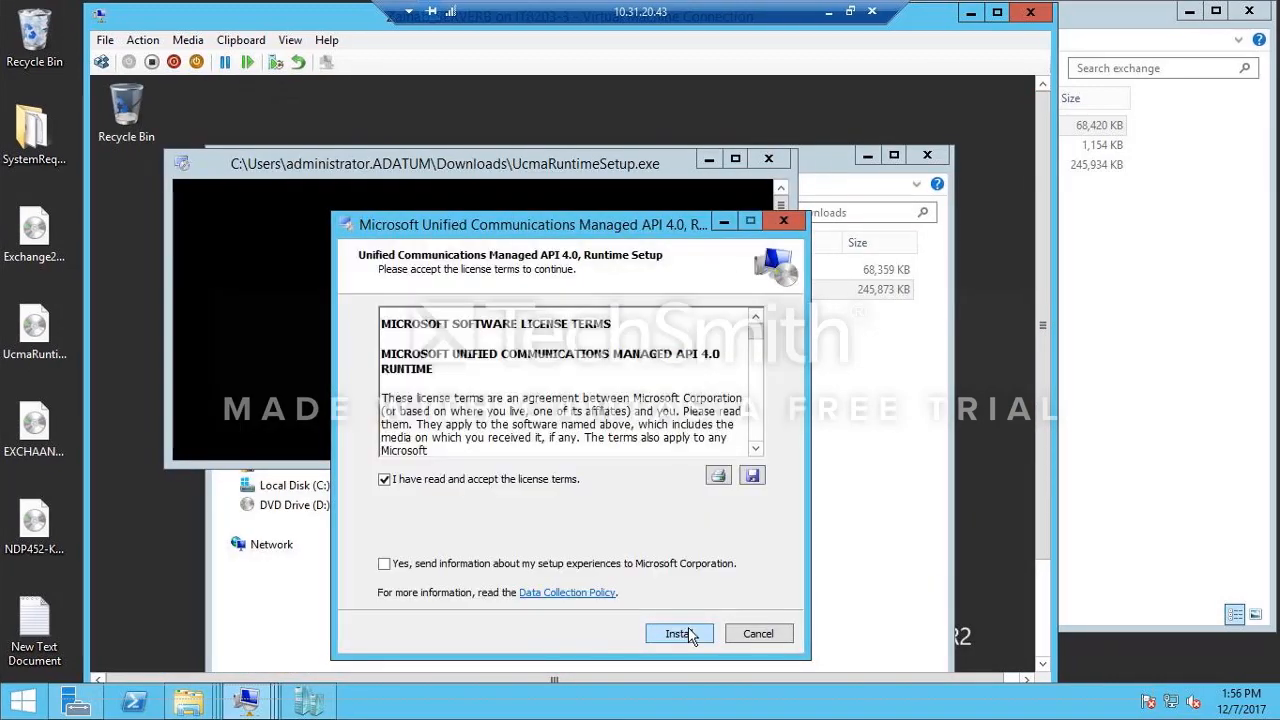
{"action": "left_click", "coordinate": [689, 635]}
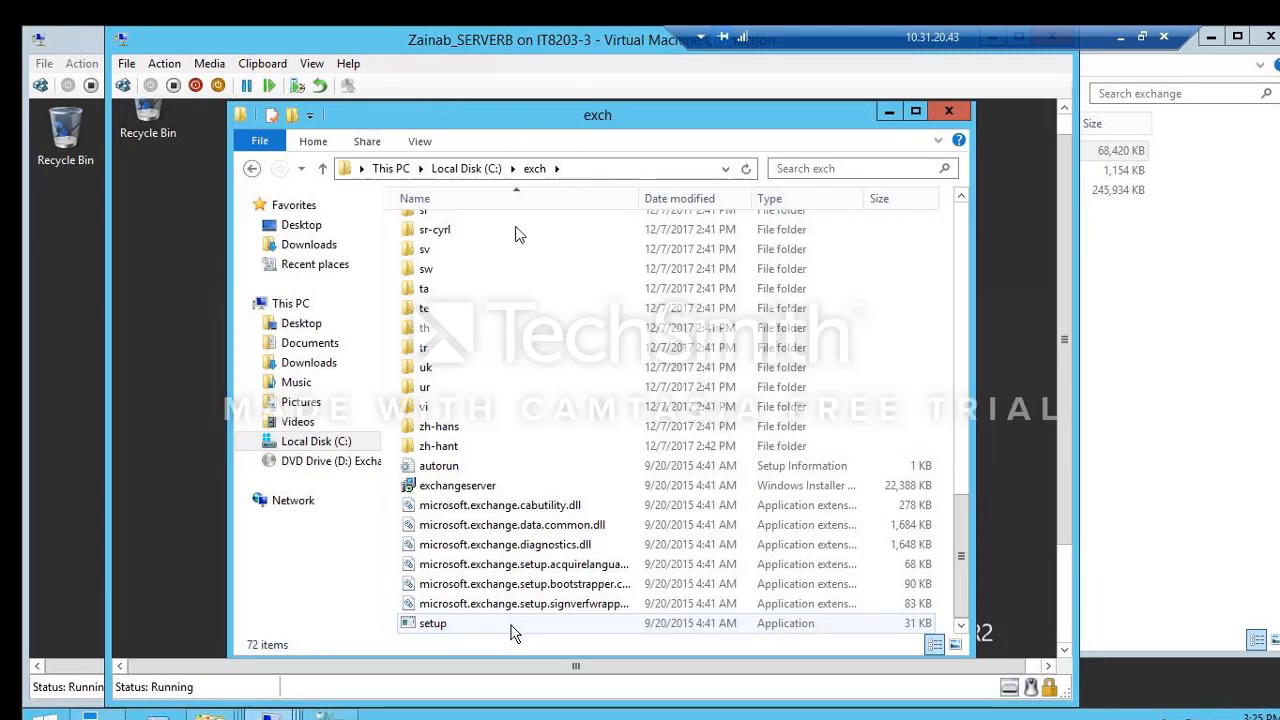
Step: Run the Exchange setup application from the exch folder on drive C and open the Exchange Administrative Center
{"action": "double_click", "coordinate": [433, 623]}
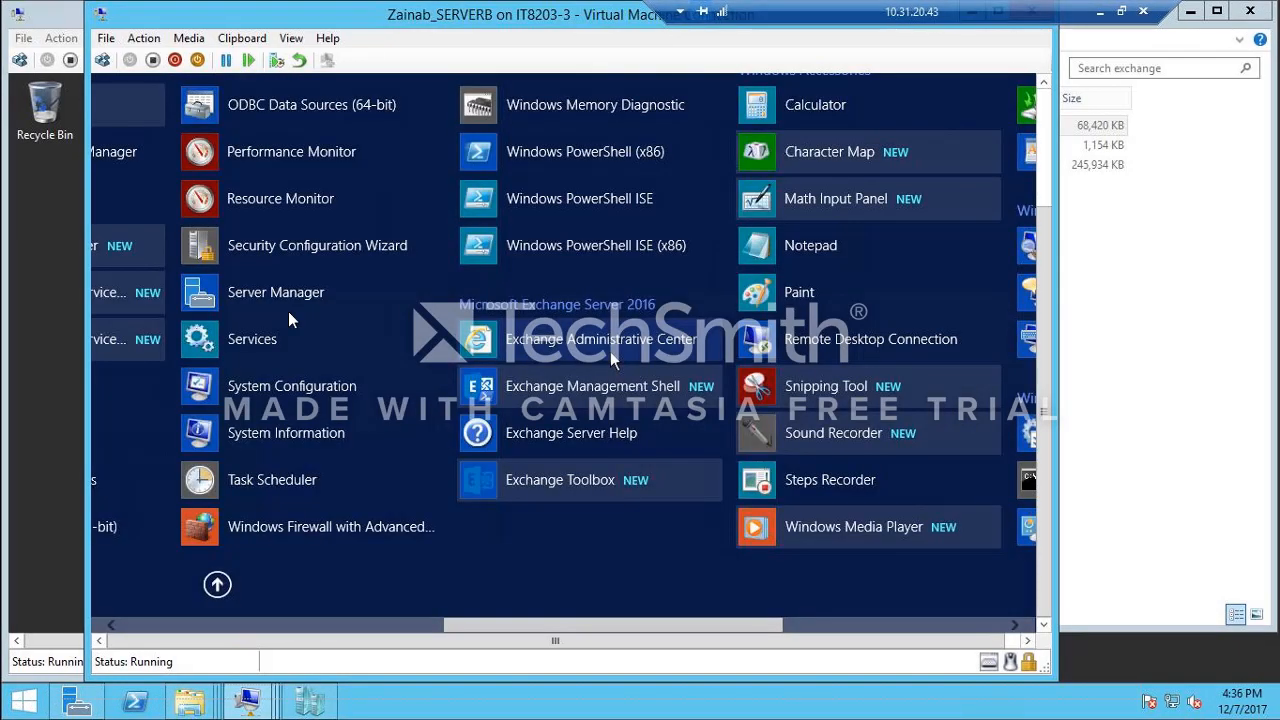
{"action": "left_click", "coordinate": [613, 360]}
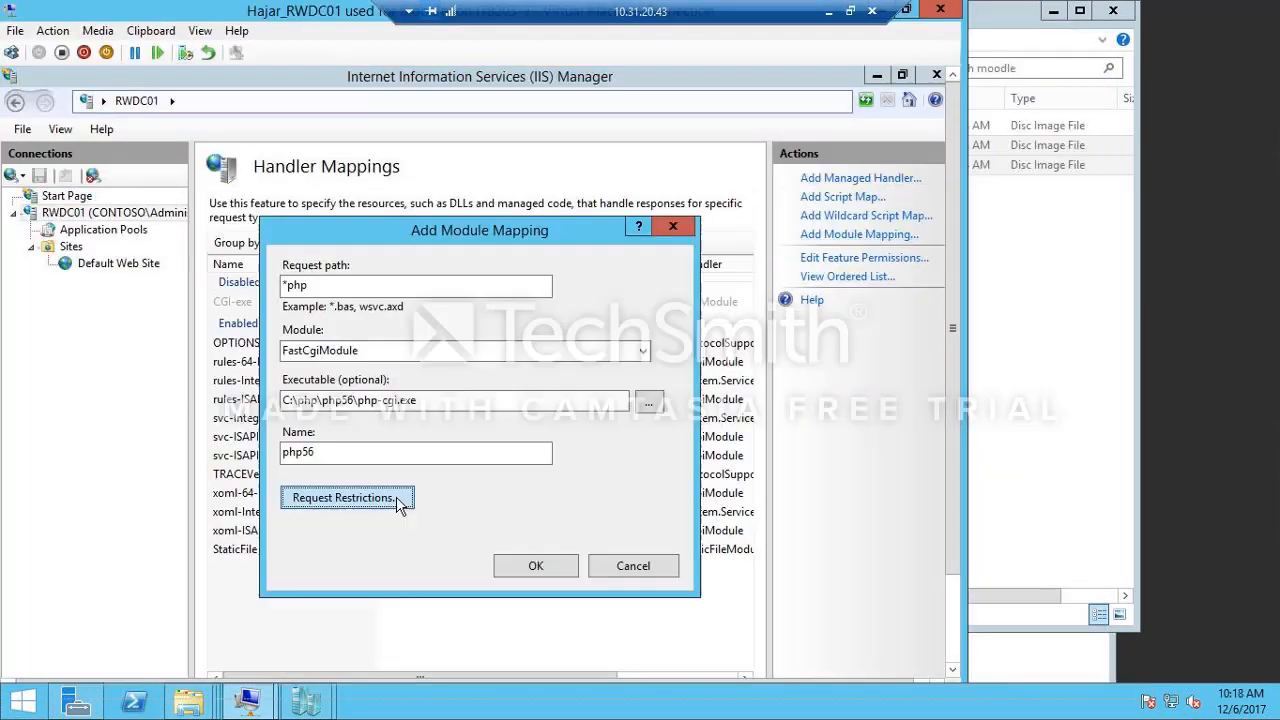
{"action": "left_click", "coordinate": [406, 500]}
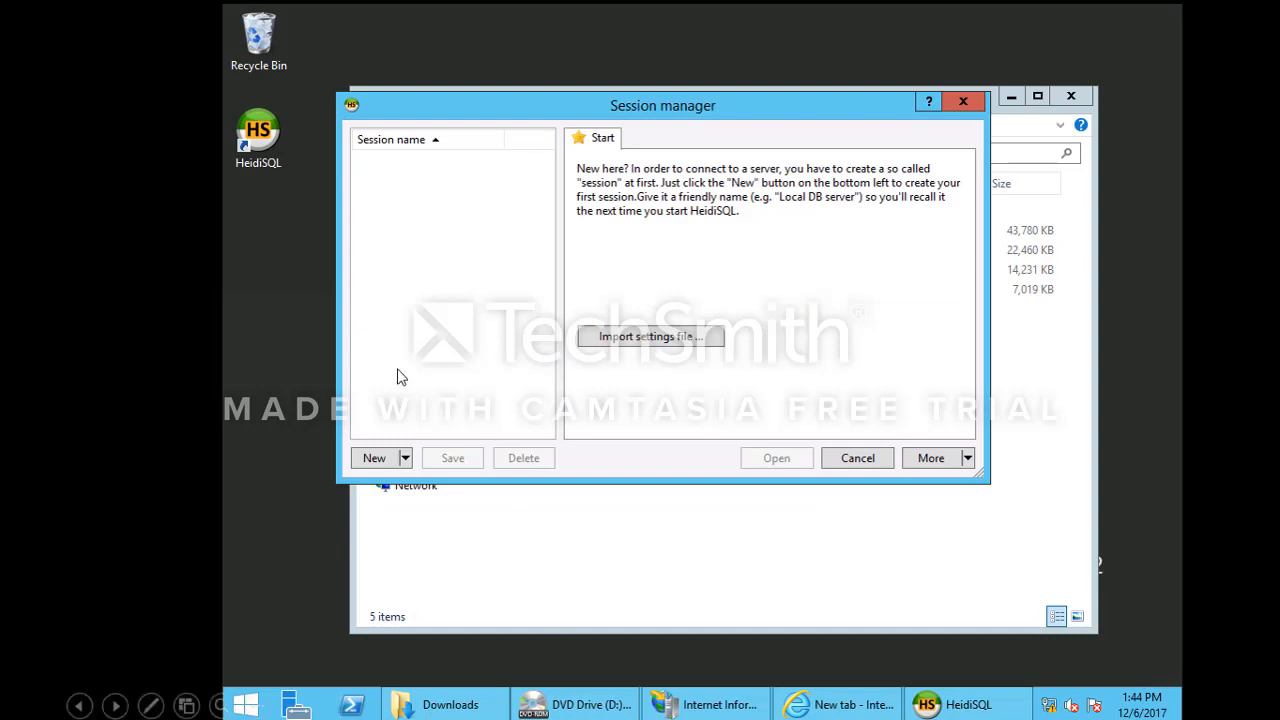
{"action": "mouse_move", "coordinate": [272, 78]}
{"action": "left_mouse_down"}
{"action": "mouse_move", "coordinate": [194, 118]}
{"action": "mouse_move", "coordinate": [368, 162]}
{"action": "left_mouse_up"}
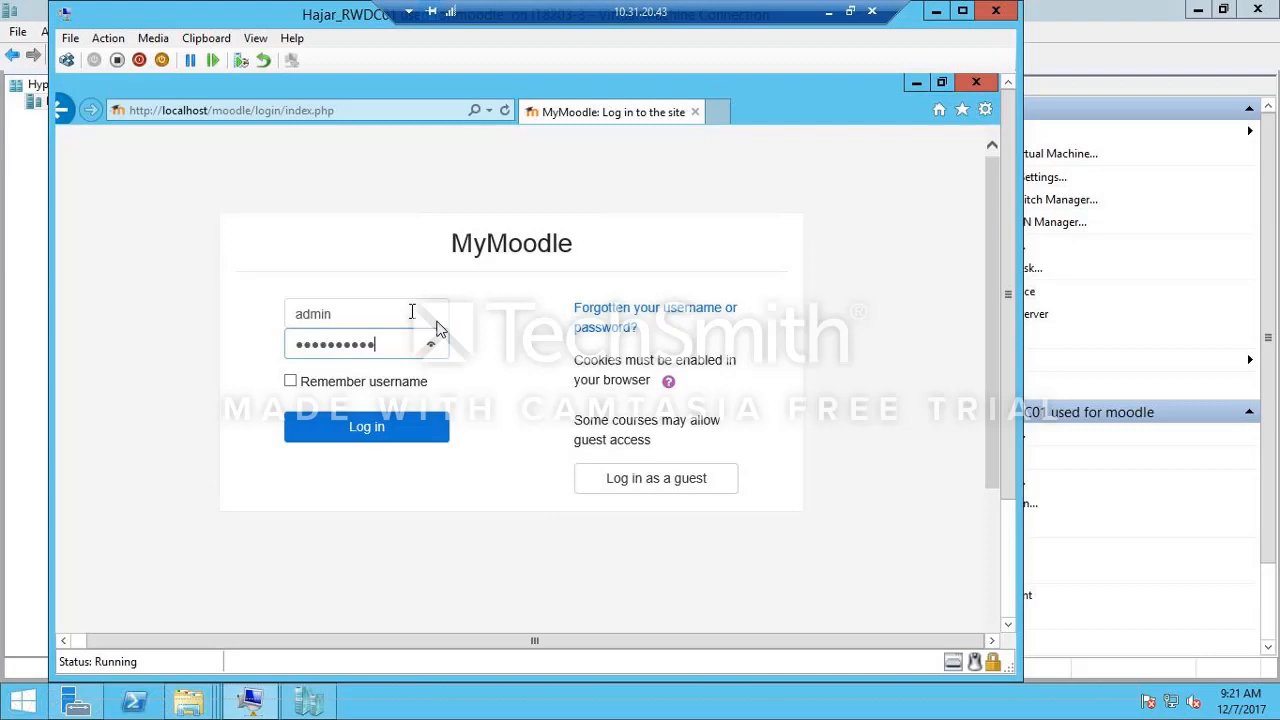
{"action": "key", "text": "Return"}
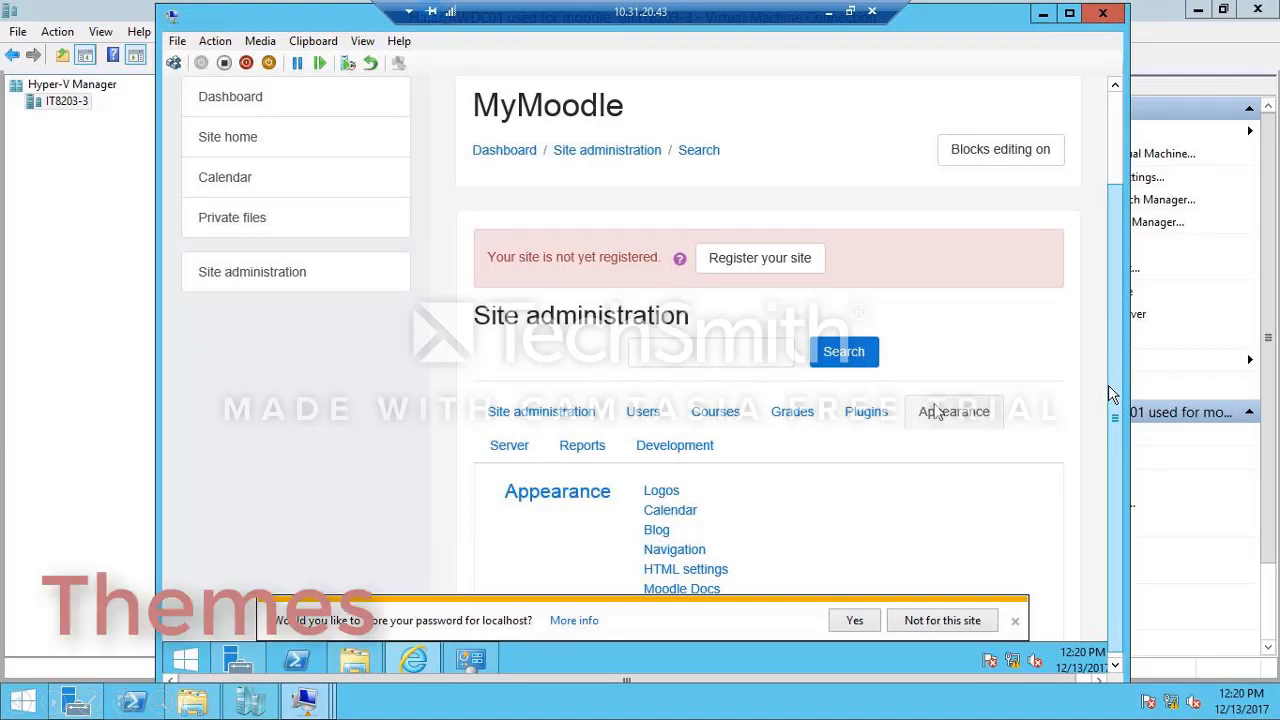
Step: Change the Moodle site's current theme to Clean using the theme selector
{"action": "scroll", "coordinate": [950, 425], "scroll_direction": "down", "scroll_amount": 10}
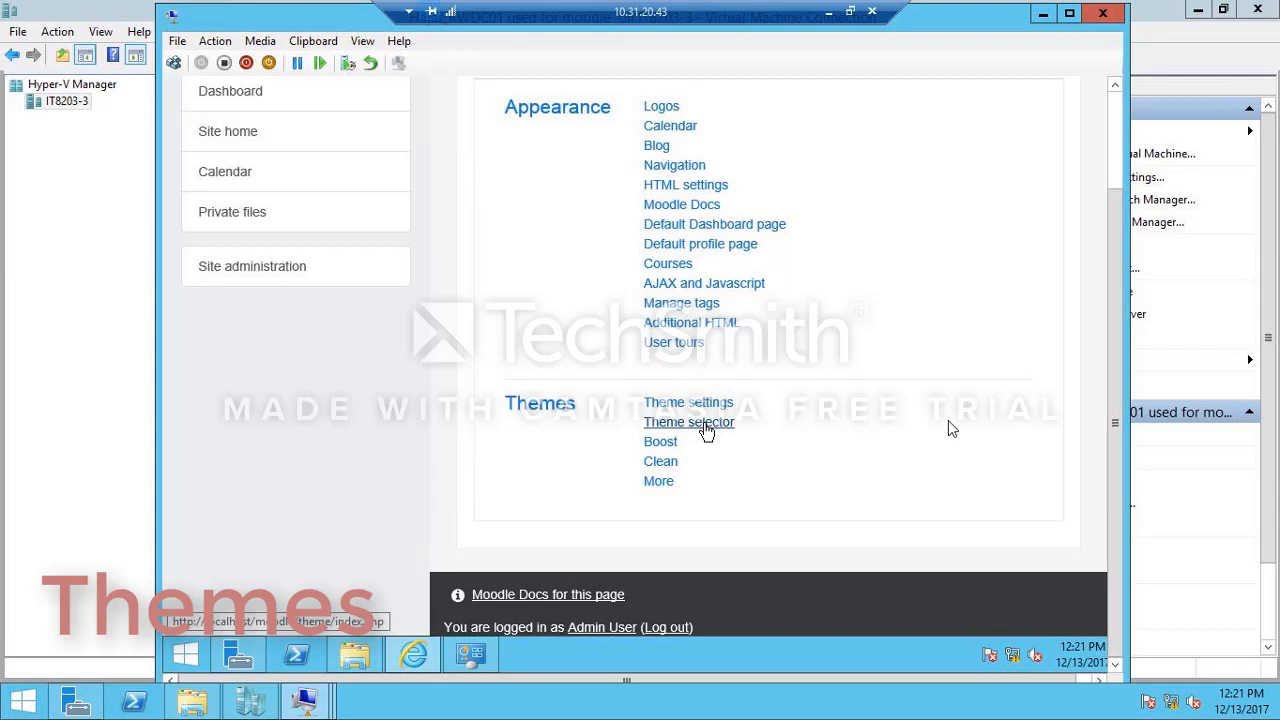
{"action": "left_click", "coordinate": [690, 422]}
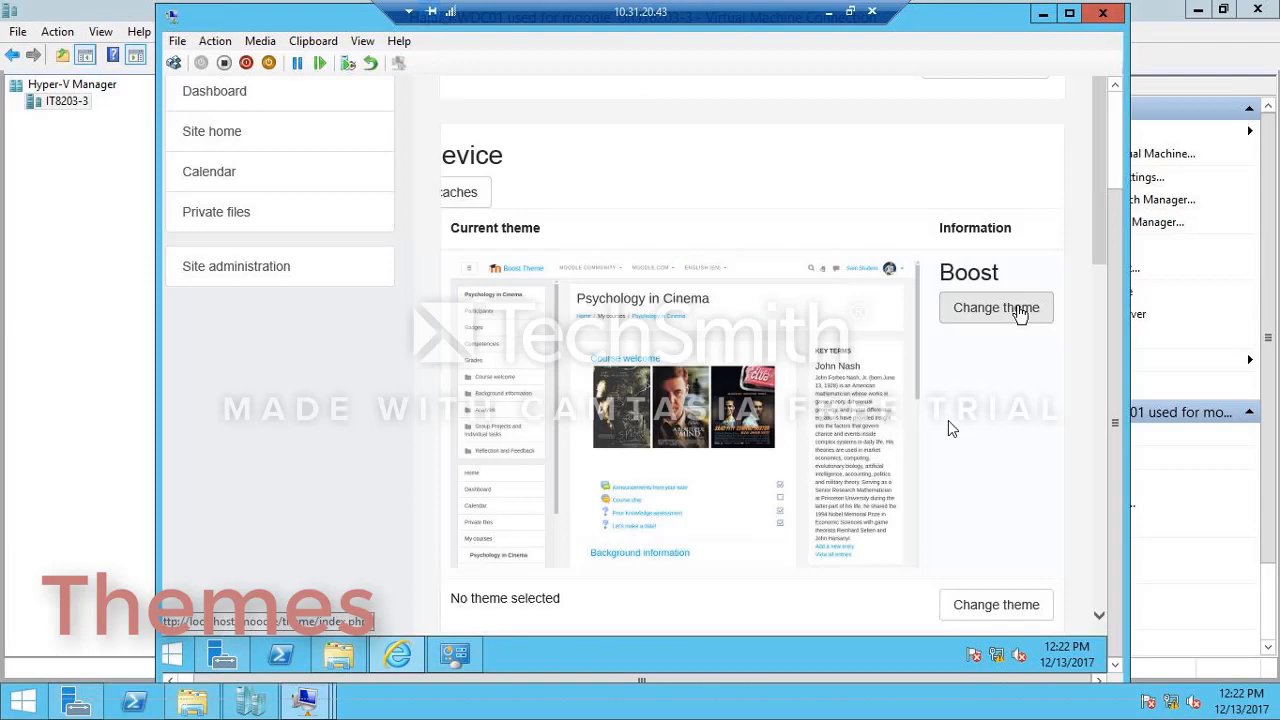
{"action": "left_click", "coordinate": [1018, 312]}
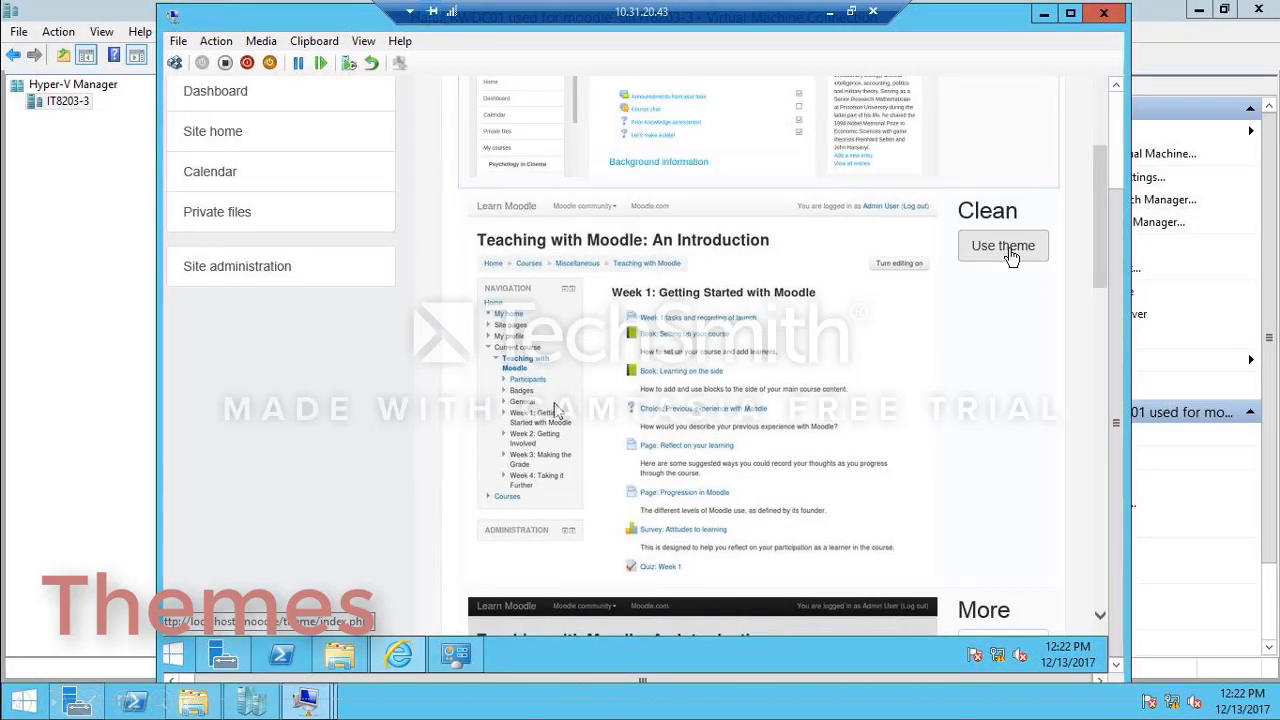
{"action": "left_click", "coordinate": [1011, 257]}
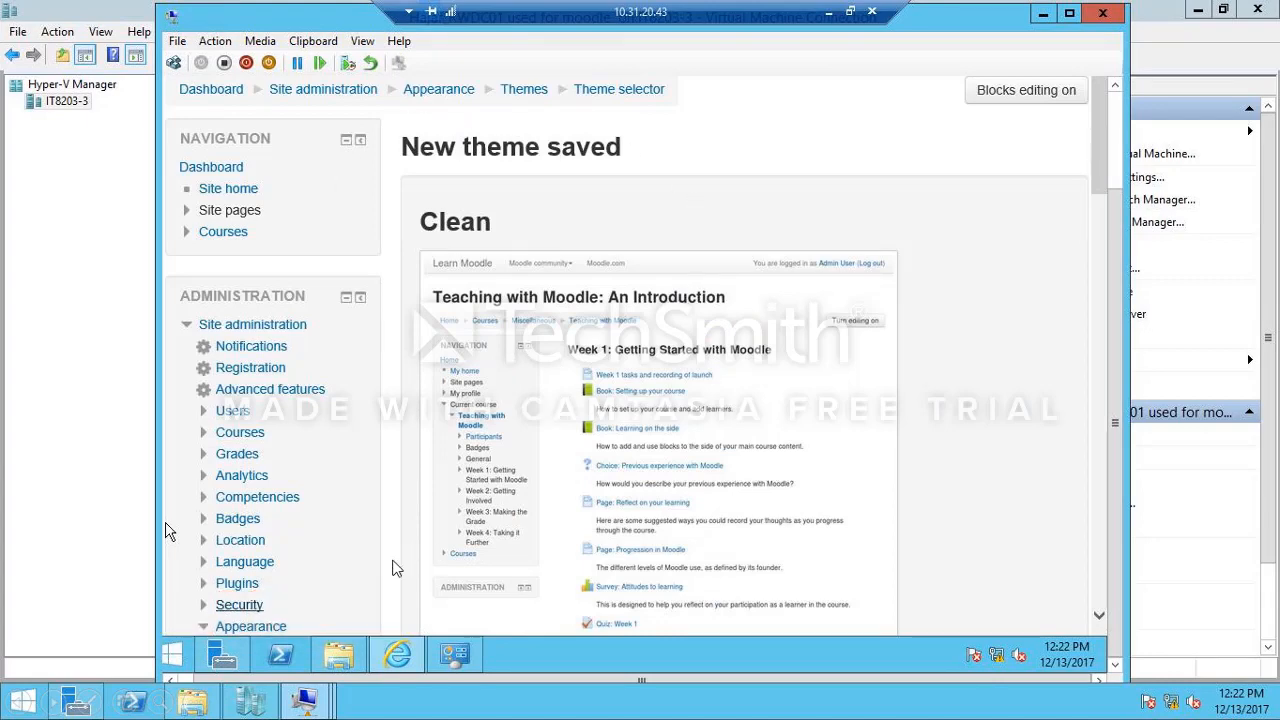
Step: Create a new course category named IT under Miscellaneous in Moodle's course and category management
{"action": "left_click", "coordinate": [240, 432]}
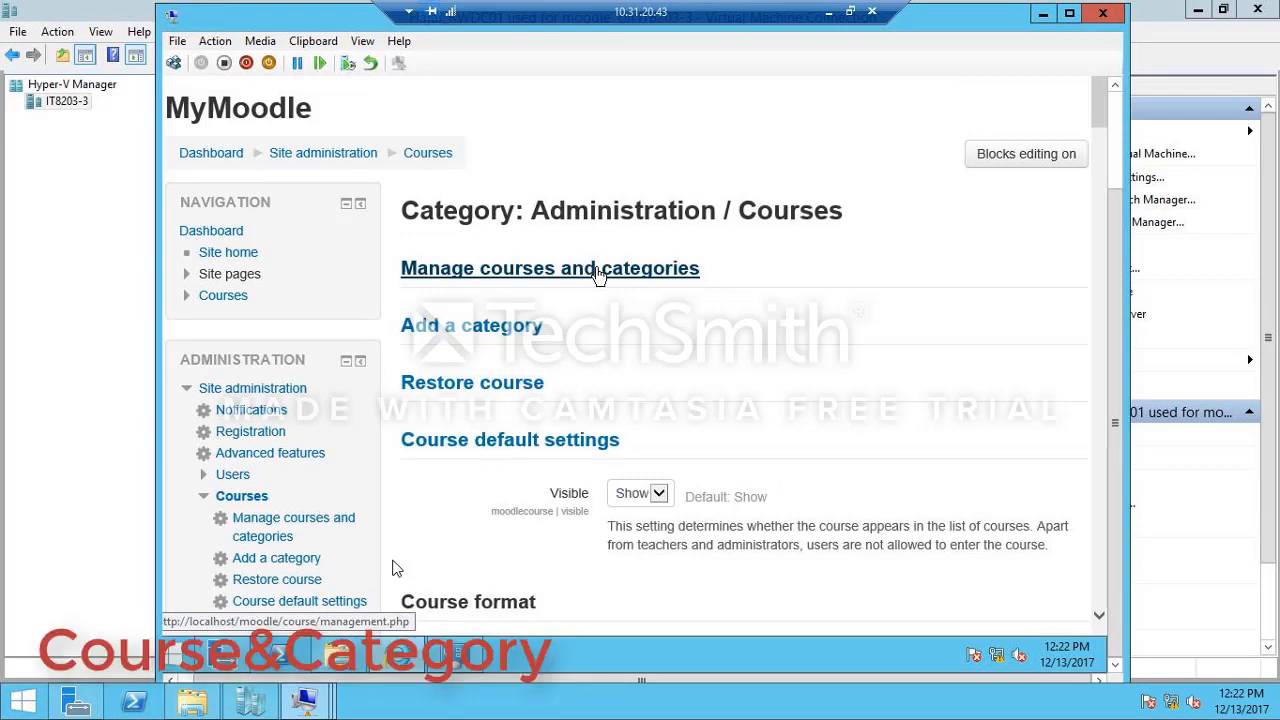
{"action": "left_click", "coordinate": [597, 270]}
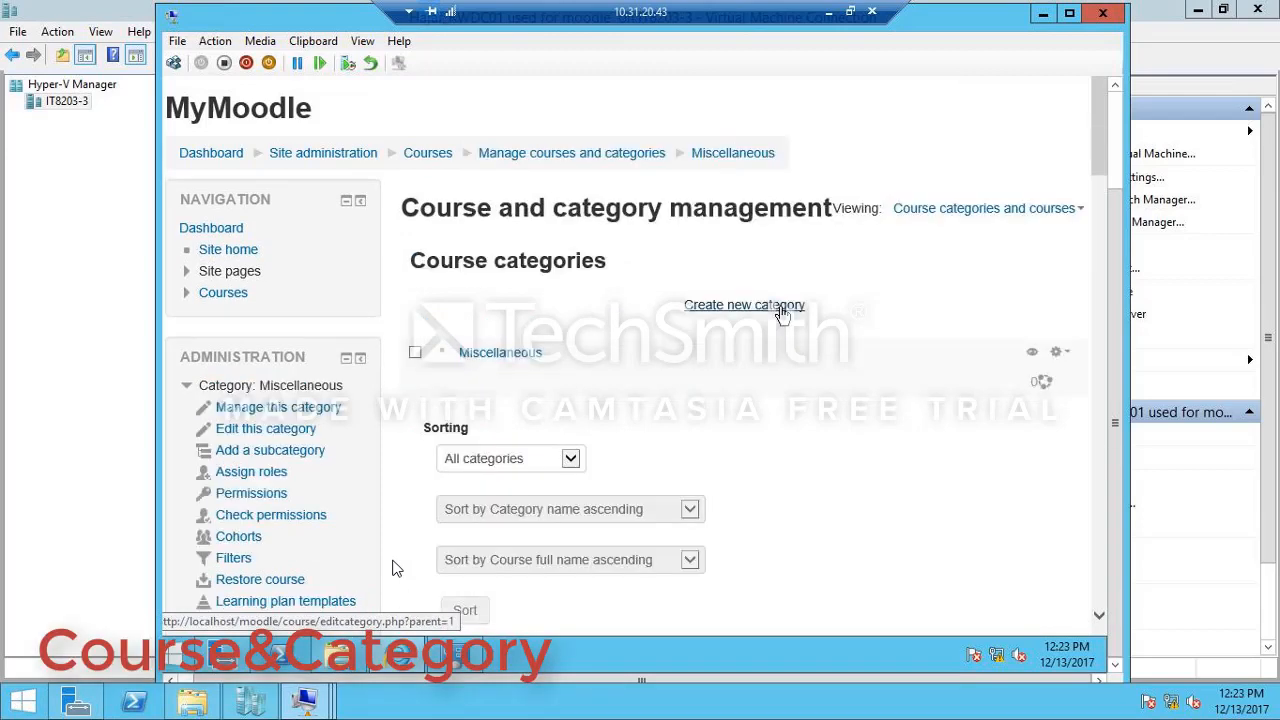
{"action": "left_click", "coordinate": [783, 314]}
{"action": "left_click", "coordinate": [505, 369]}
{"action": "type", "text": "IT"}
{"action": "key", "text": "Tab"}
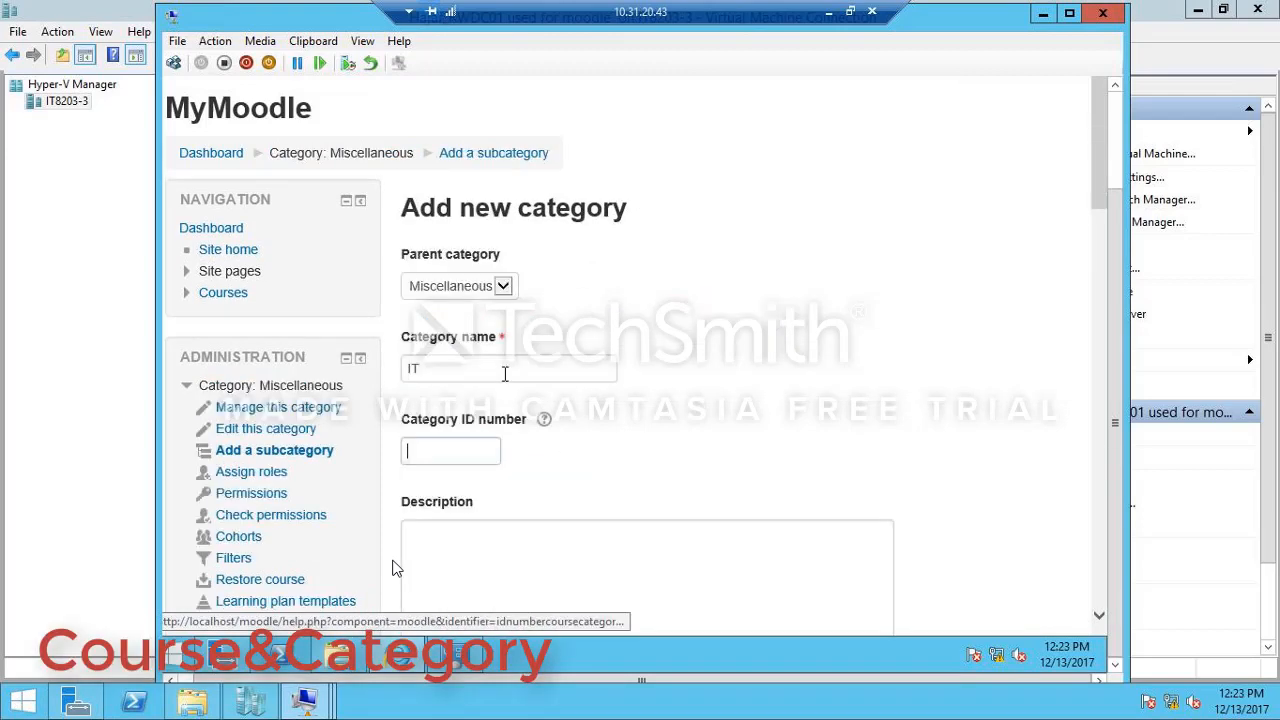
{"action": "scroll", "coordinate": [480, 283], "scroll_direction": "down", "scroll_amount": 7}
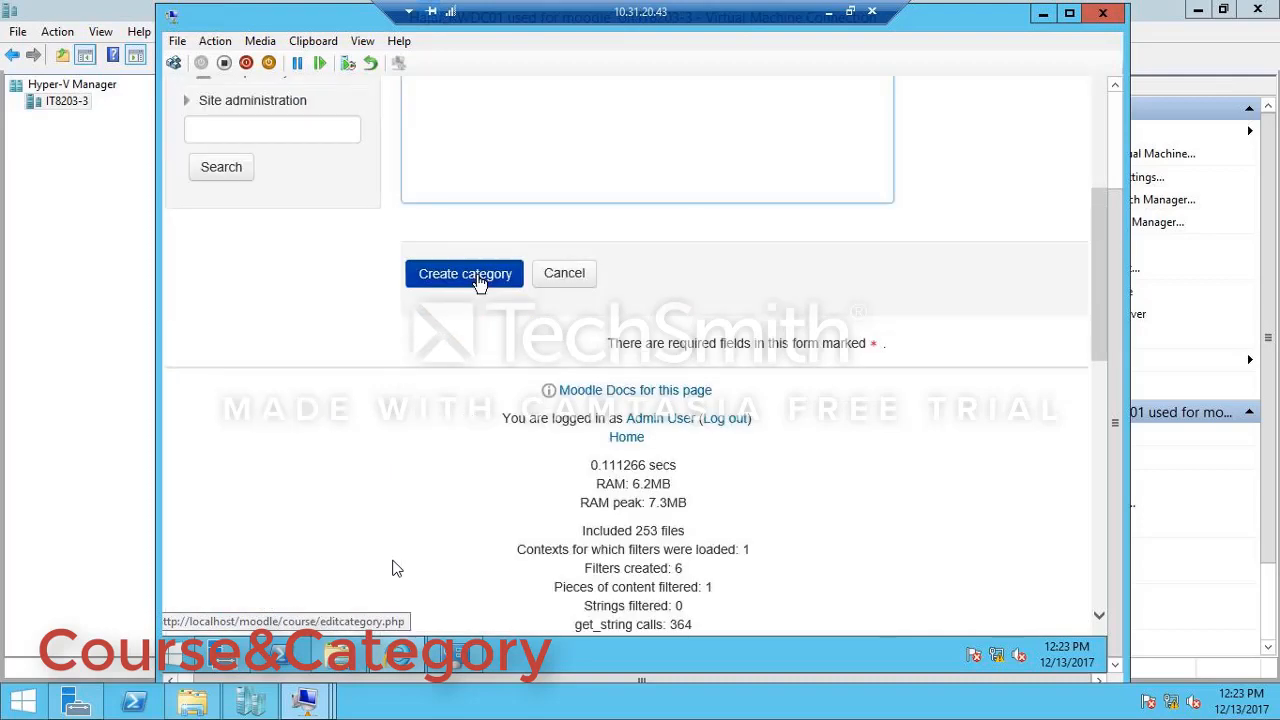
{"action": "left_click", "coordinate": [480, 283]}
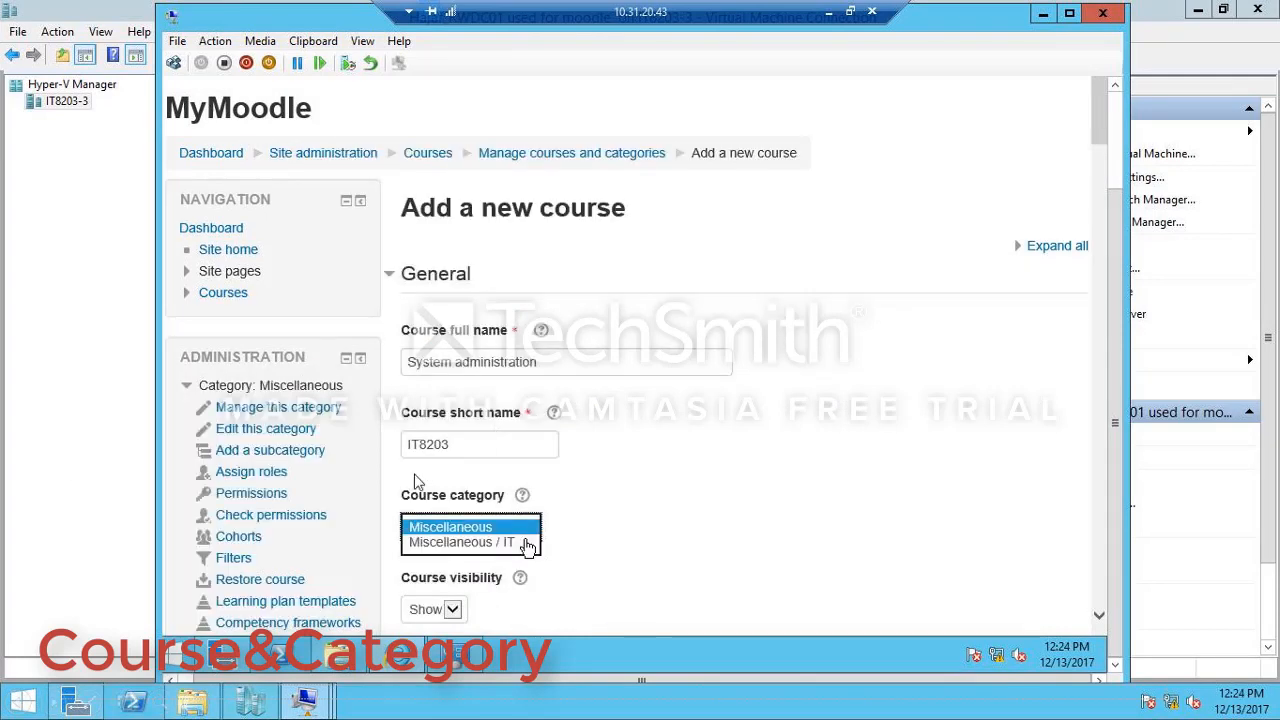
Step: Assign the System administration course (IT8203) to the Miscellaneous / IT category, then save and display the course
{"action": "left_click", "coordinate": [527, 545]}
{"action": "scroll", "coordinate": [1015, 302], "scroll_direction": "down", "scroll_amount": 5}
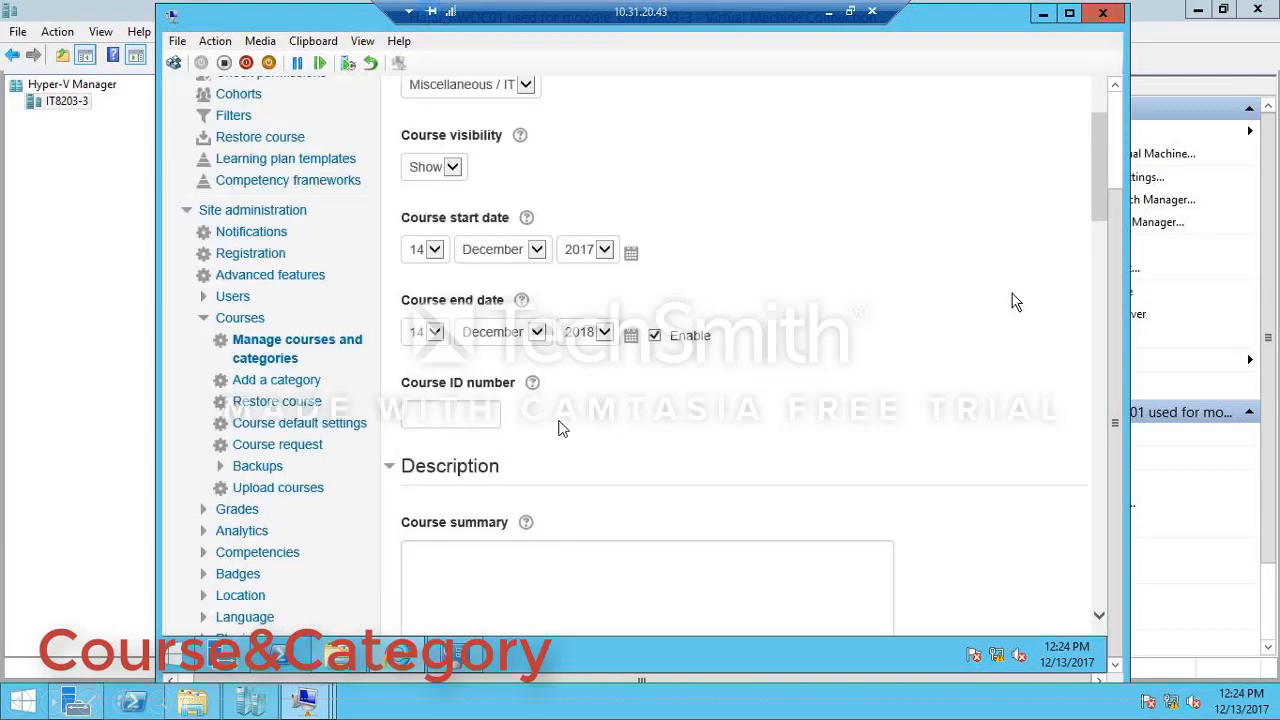
{"action": "scroll", "coordinate": [560, 428], "scroll_direction": "down", "scroll_amount": 5}
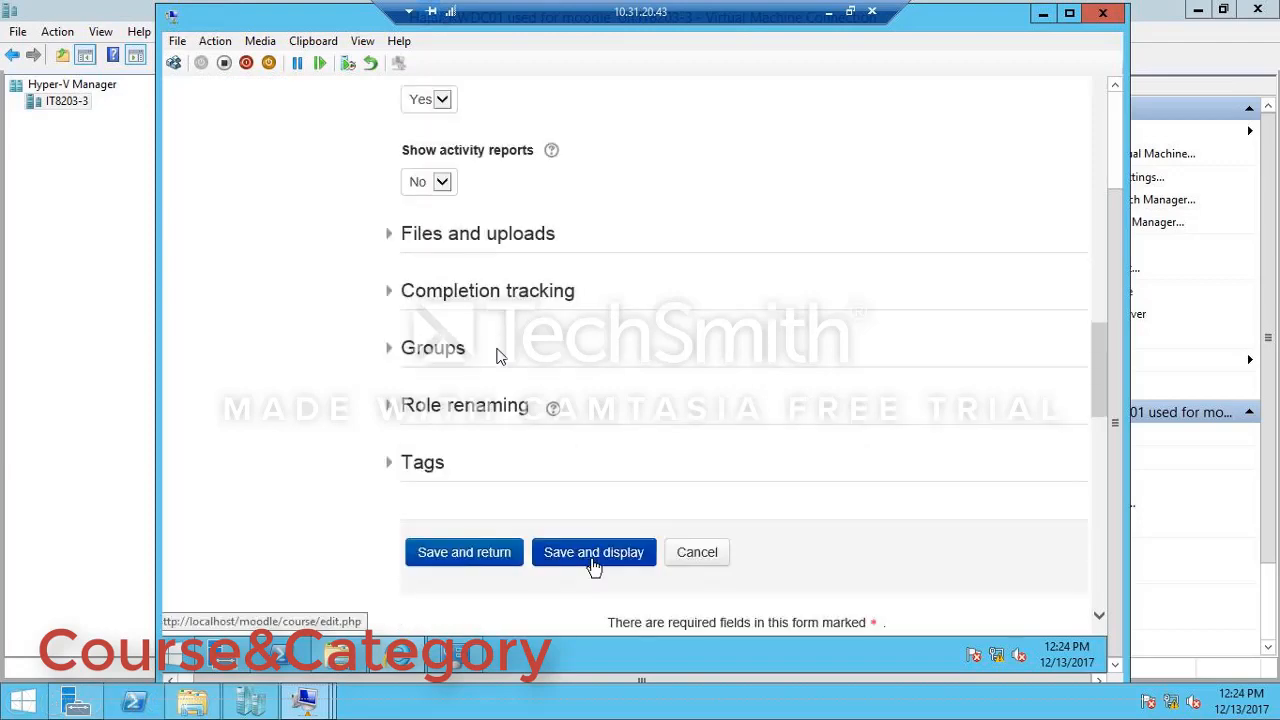
{"action": "left_click", "coordinate": [591, 563]}
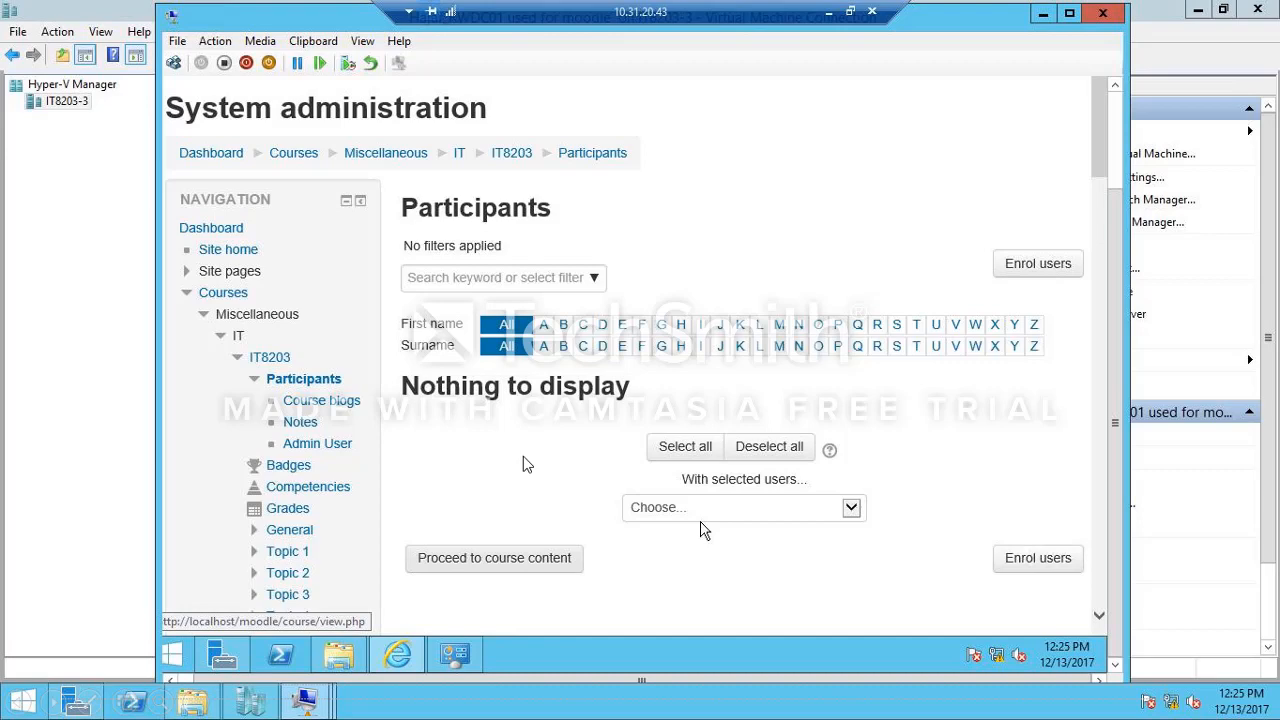
Step: Open user enrolment for the System administration course and add the second user to the users selected for enrolment
{"action": "scroll", "coordinate": [845, 478], "scroll_direction": "down", "scroll_amount": 2}
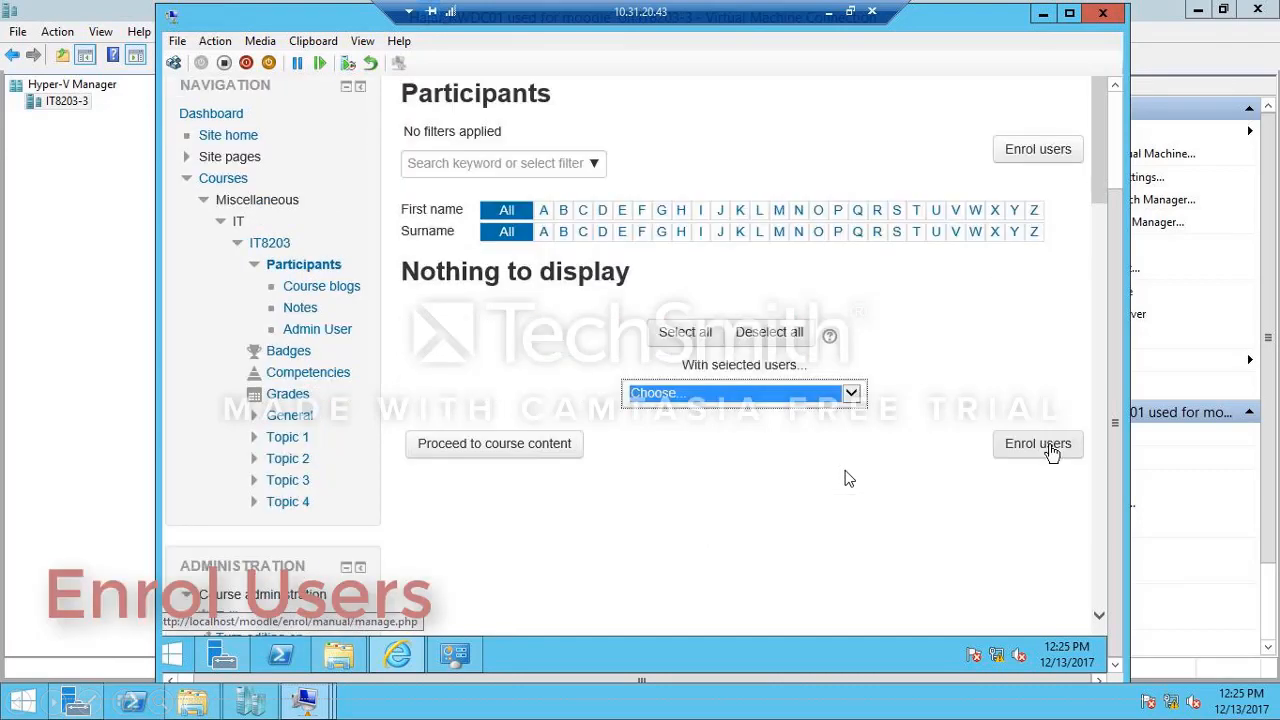
{"action": "left_click", "coordinate": [1052, 453]}
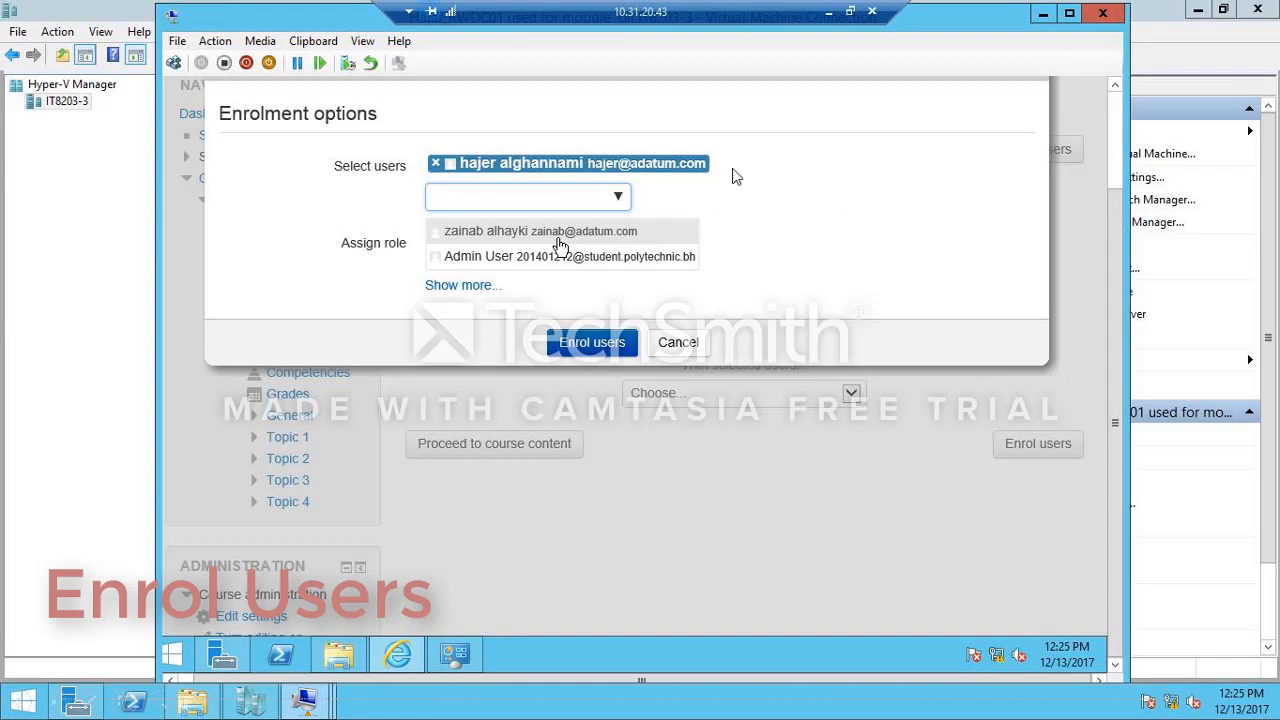
{"action": "left_click", "coordinate": [558, 236]}
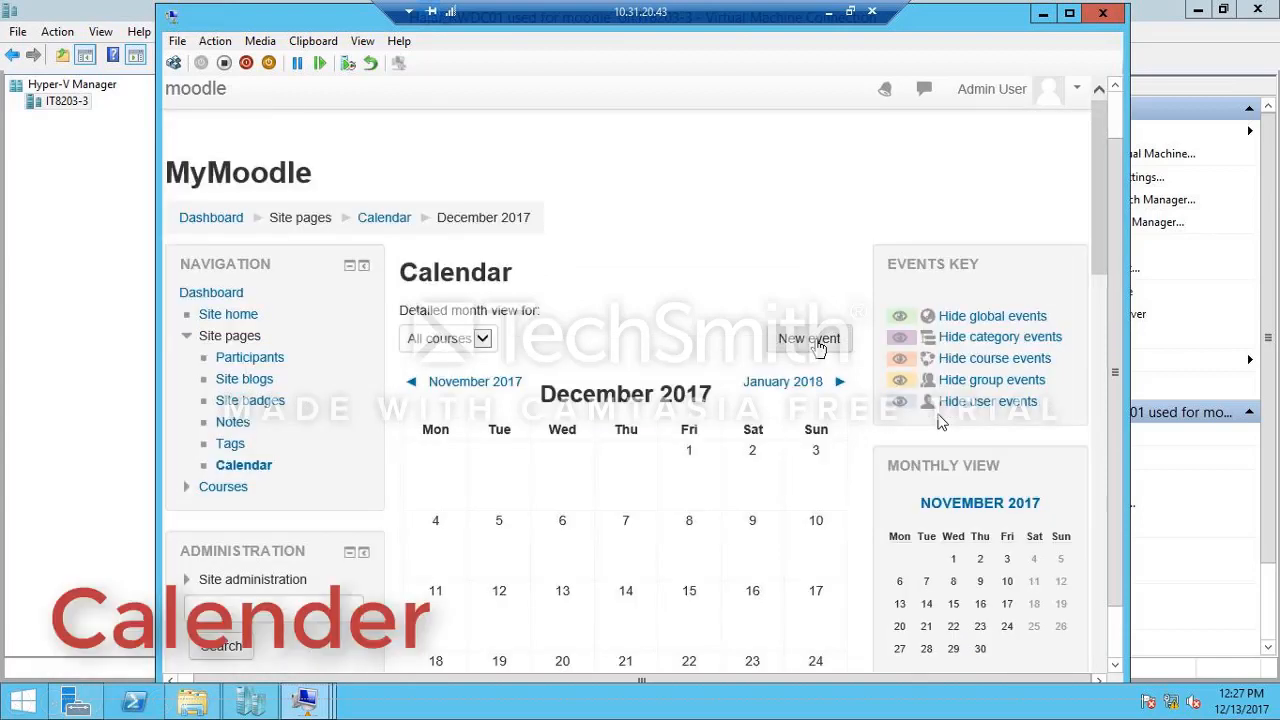
Step: Start a new event in the Moodle site calendar for December 2017
{"action": "left_click", "coordinate": [815, 340]}
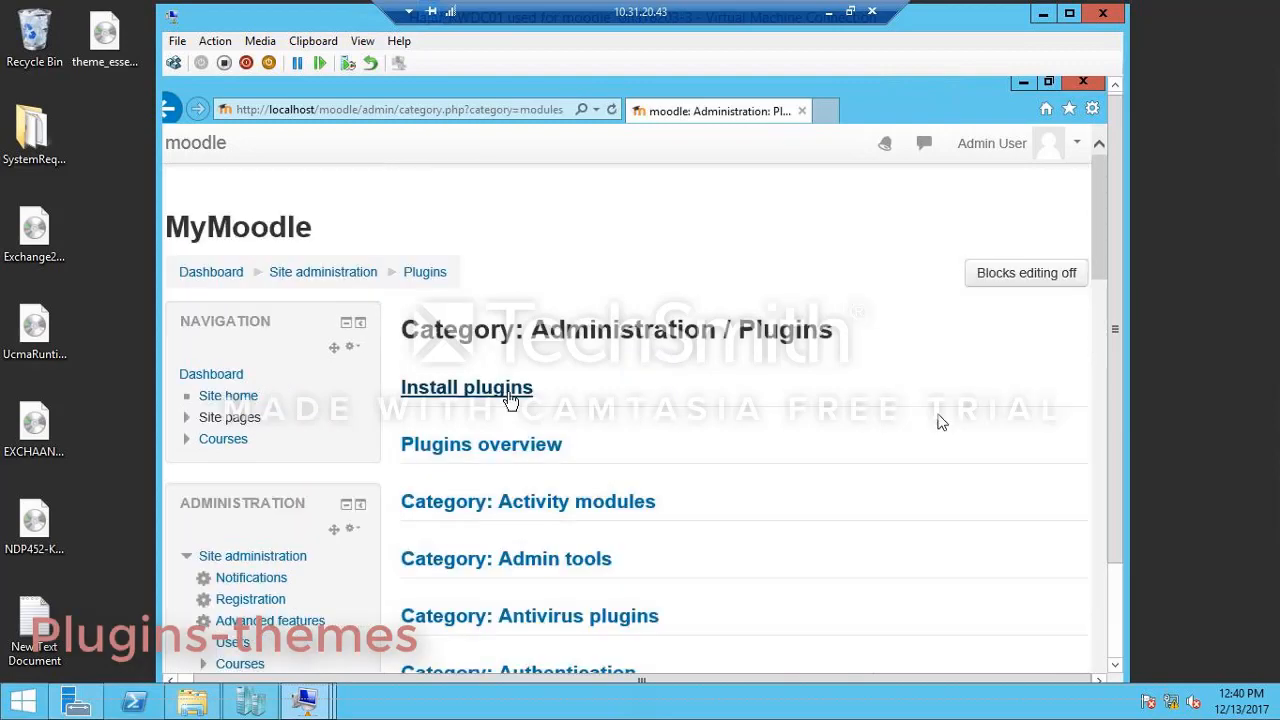
Step: Open Moodle's plugin installation page and browse for a local file to upload as an attachment
{"action": "left_click", "coordinate": [510, 398]}
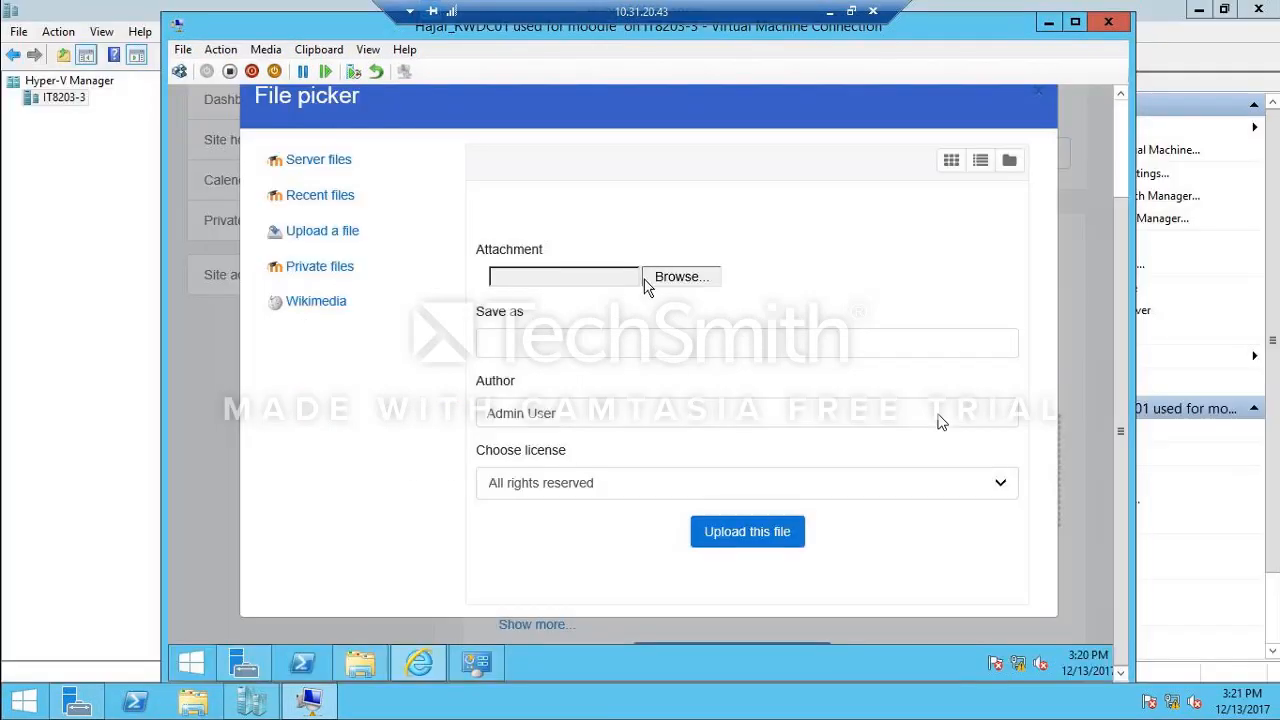
{"action": "left_click", "coordinate": [680, 277]}
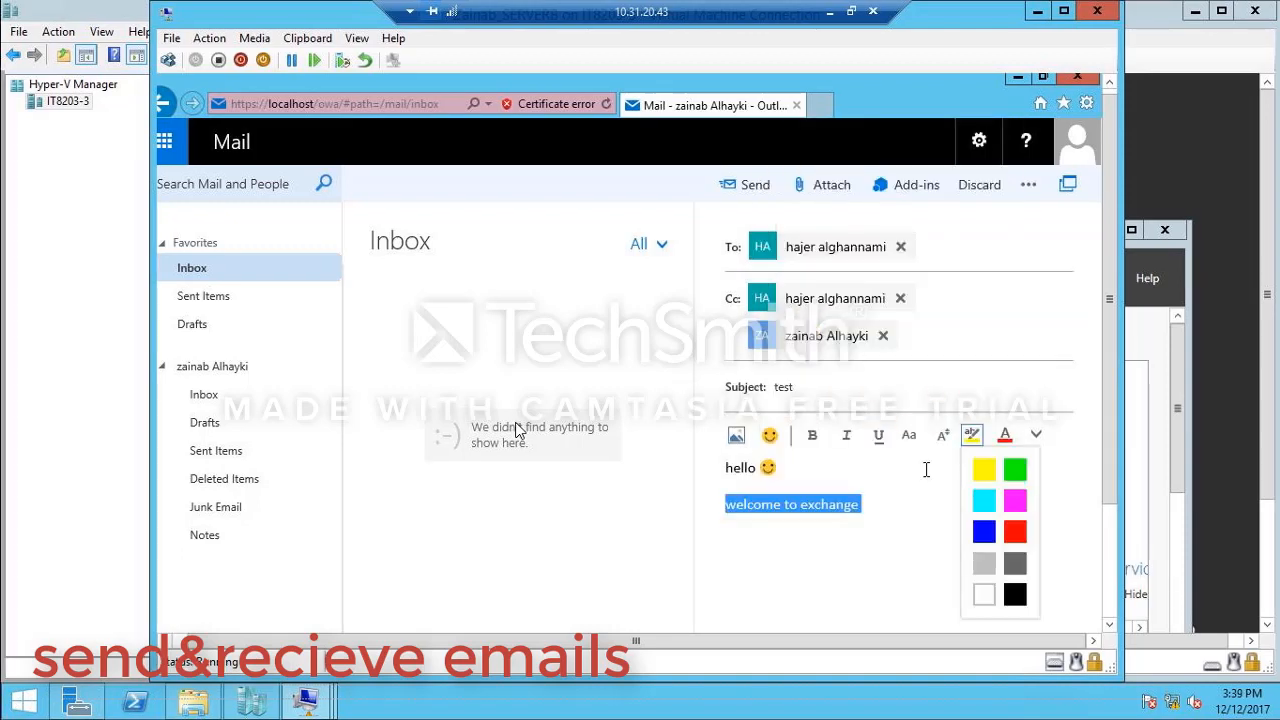
Step: Highlight "welcome to exchange" in yellow and insert a link to google.com in the message body, followed by a new line
{"action": "left_click", "coordinate": [984, 469]}
{"action": "left_click", "coordinate": [1036, 434]}
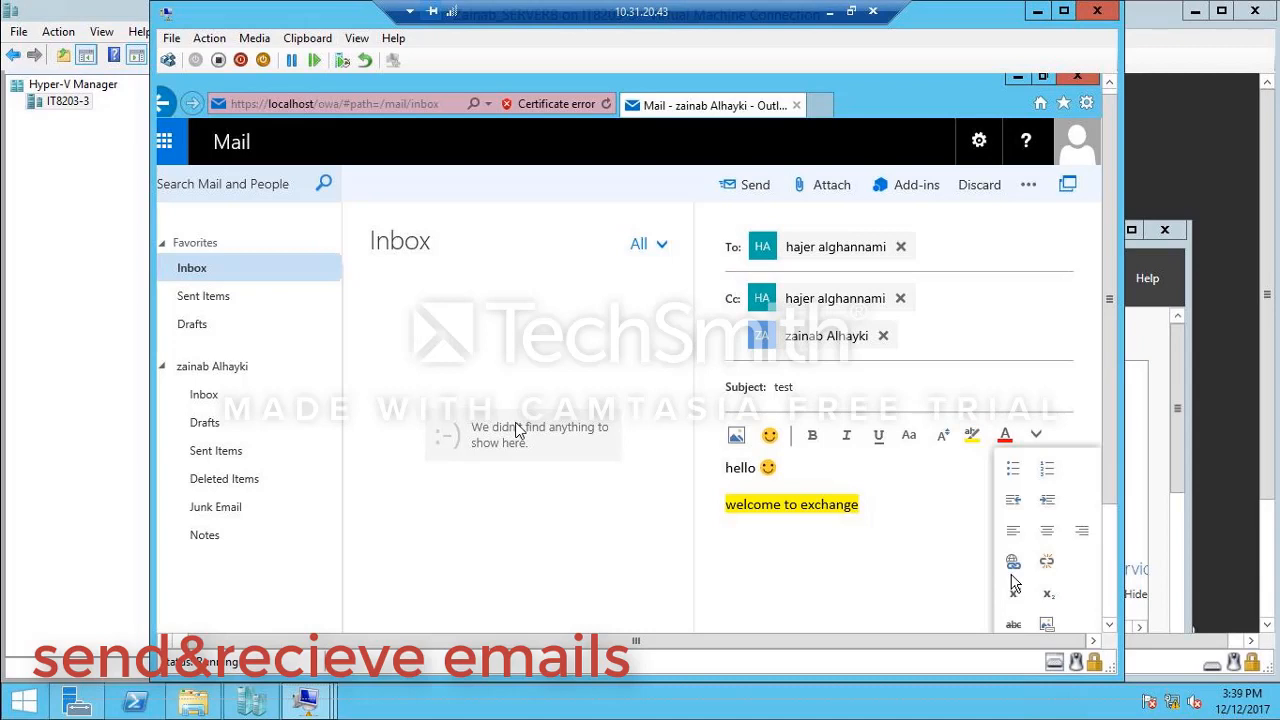
{"action": "left_click", "coordinate": [1013, 561]}
{"action": "type", "text": "google.com"}
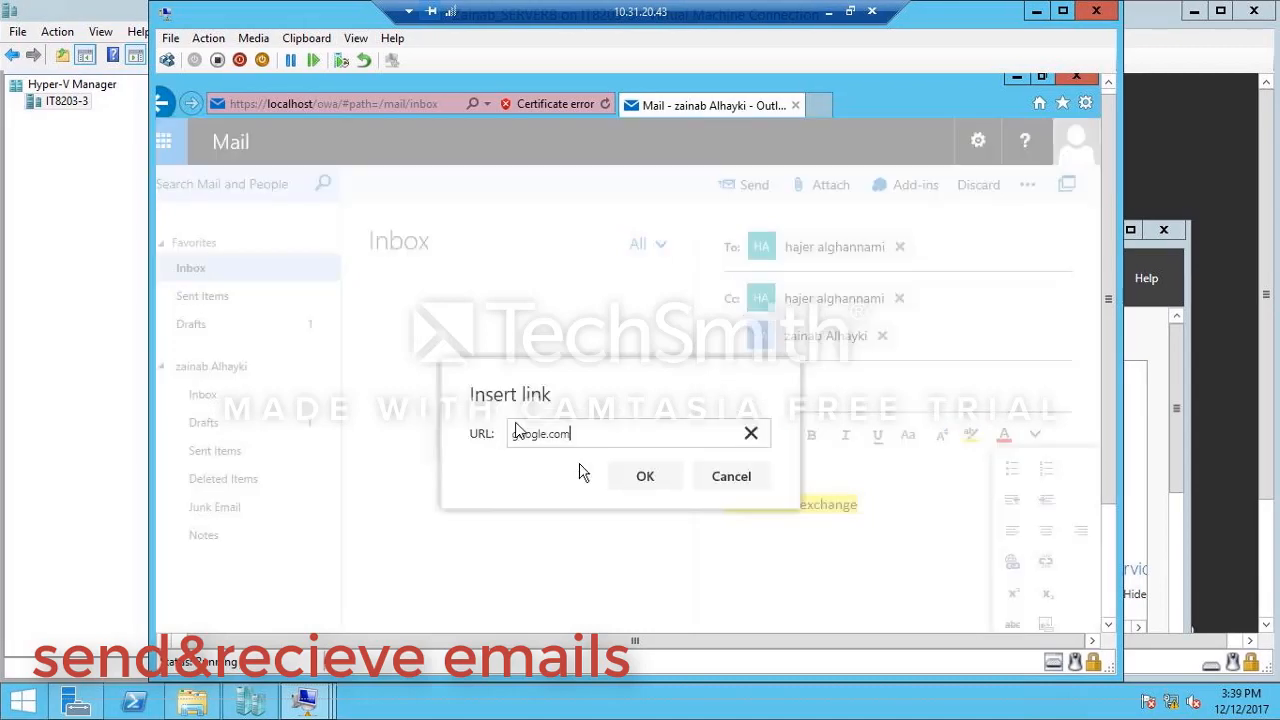
{"action": "left_click", "coordinate": [650, 476]}
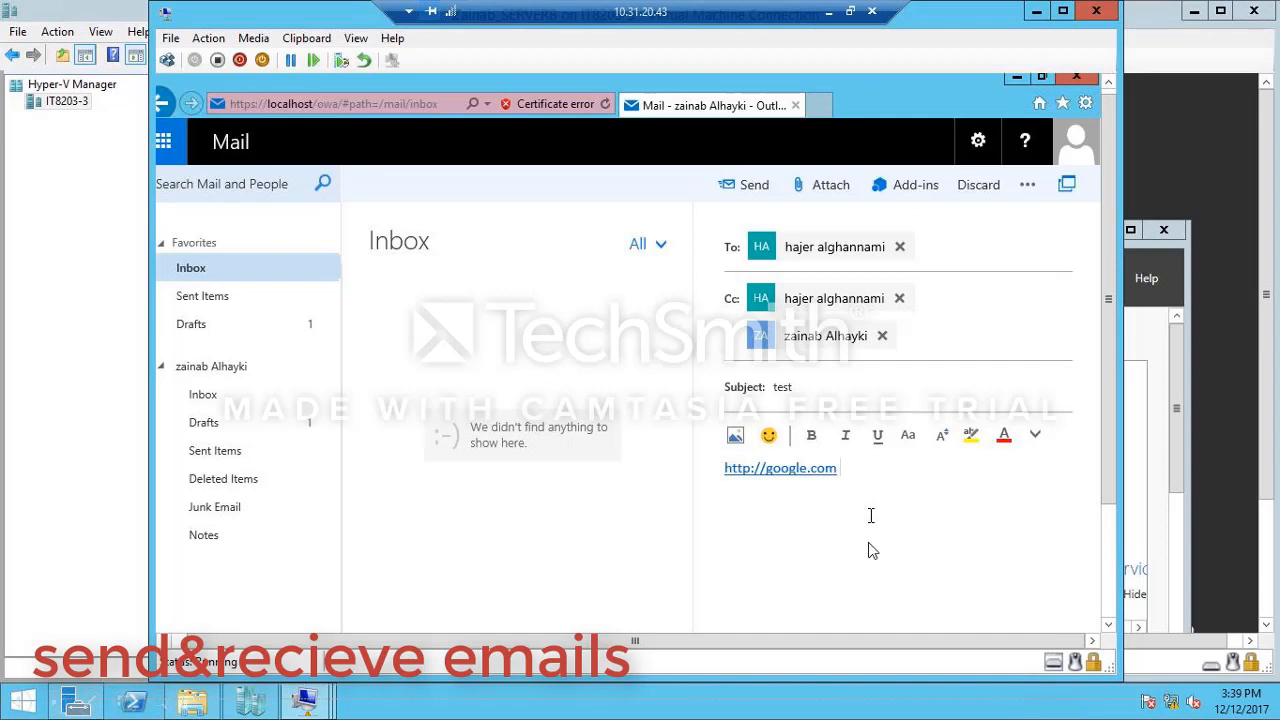
{"action": "key", "text": "Return"}
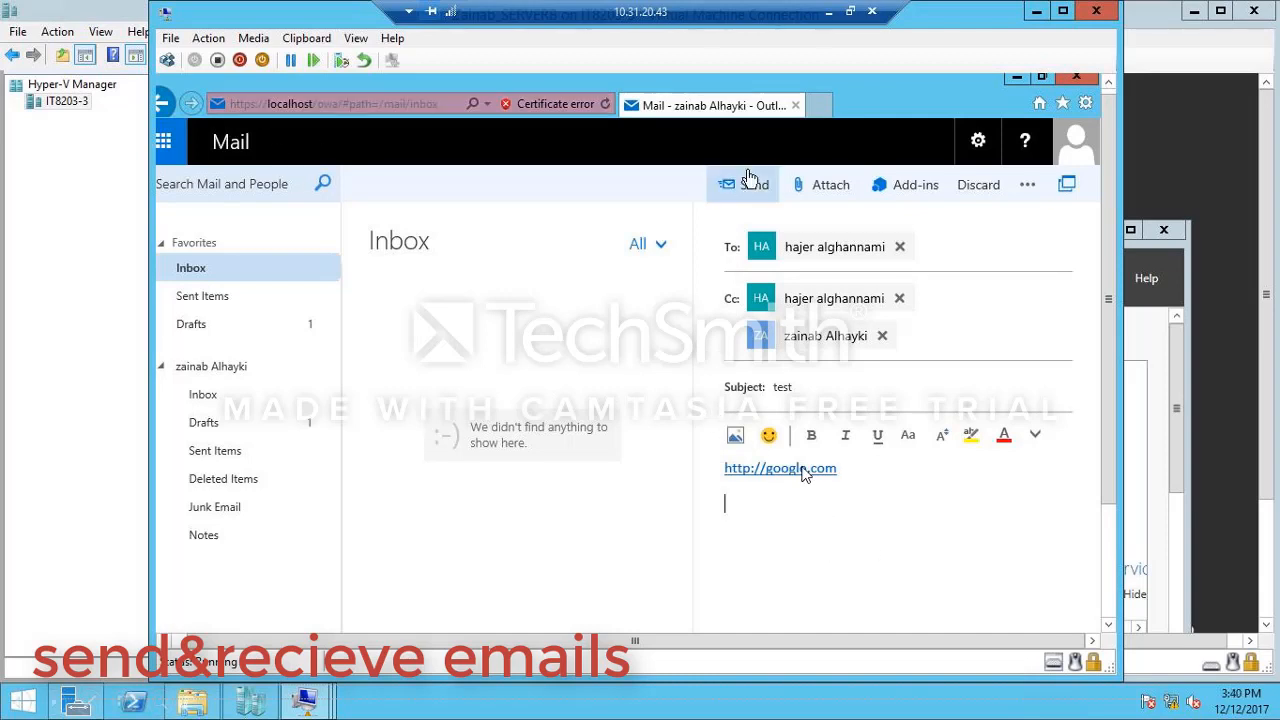
Step: Send the email with the subject "test" and open the received copy in the inbox
{"action": "left_click", "coordinate": [750, 182]}
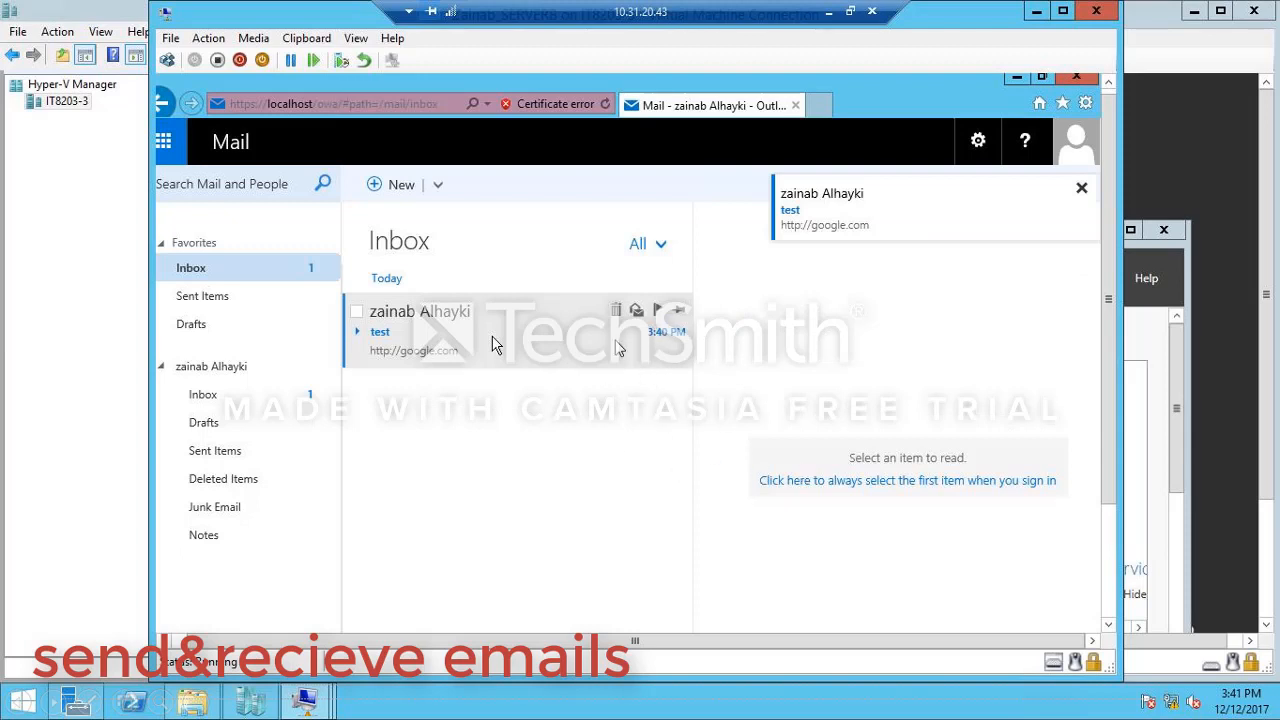
{"action": "left_click", "coordinate": [492, 345]}
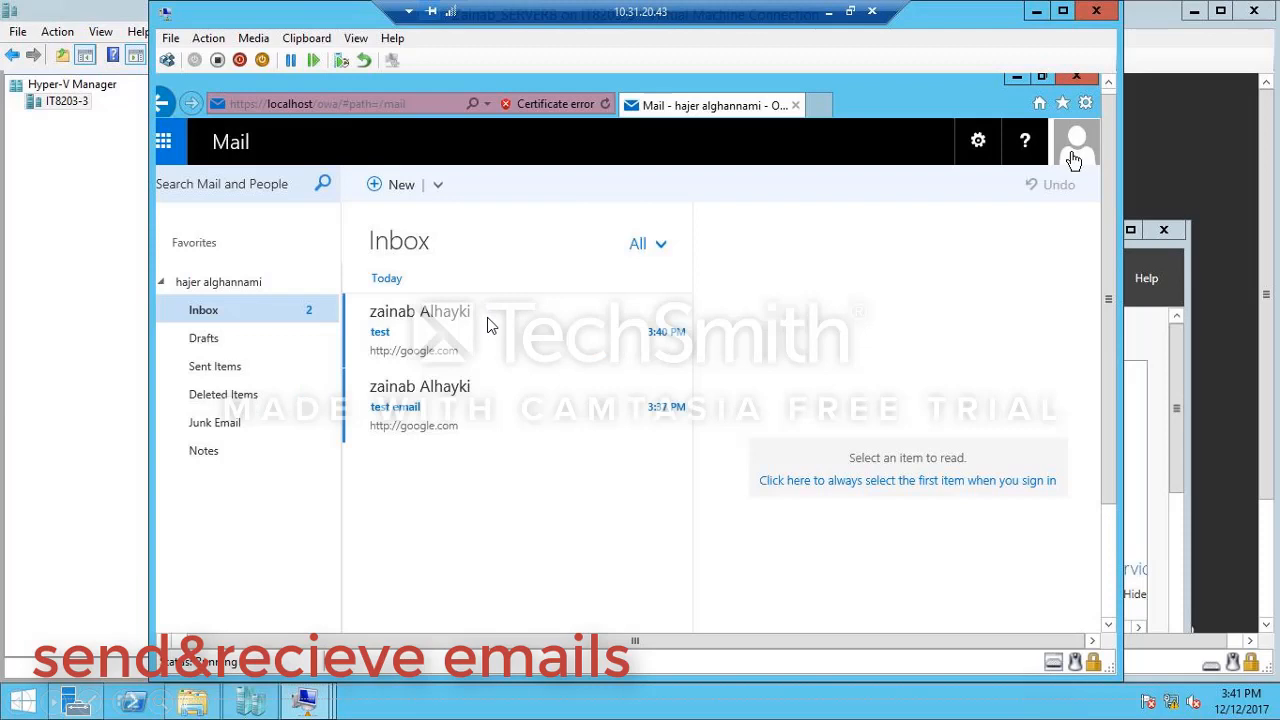
Step: Create and save a calendar event titled "meeting" on December 12, 2017 with the location "polytechnic hall 12"
{"action": "left_click", "coordinate": [163, 141]}
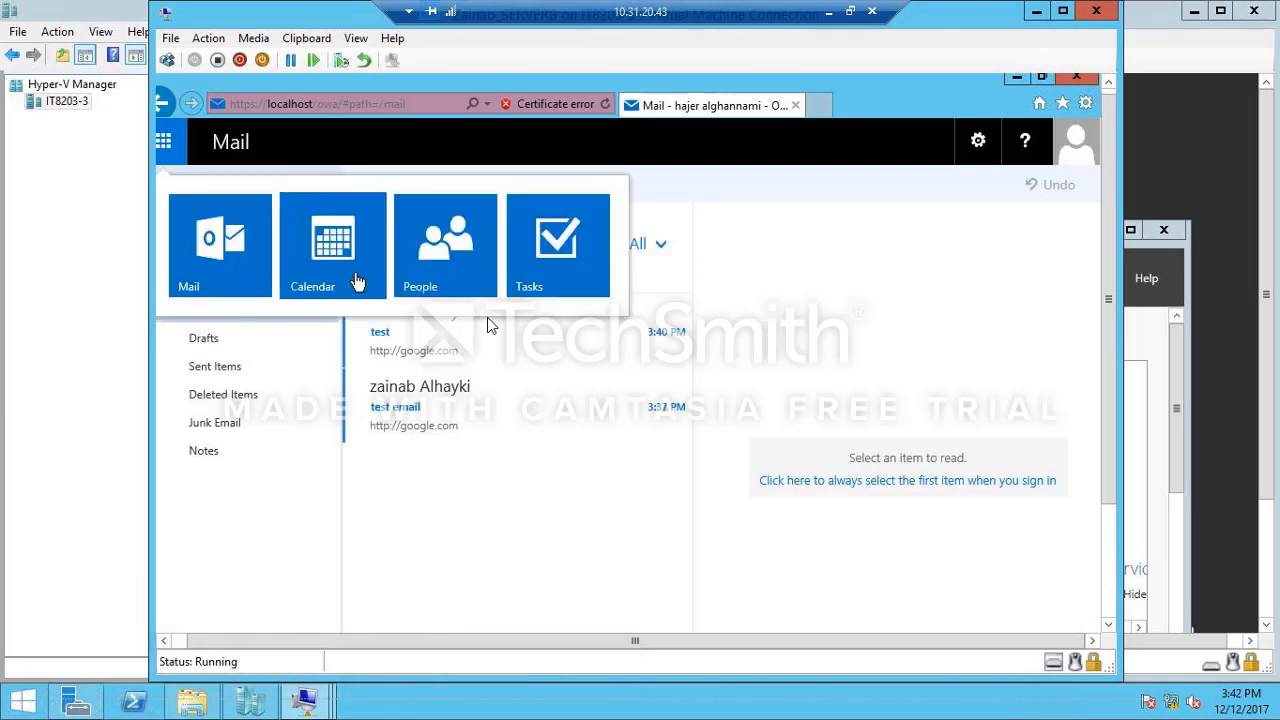
{"action": "left_click", "coordinate": [357, 283]}
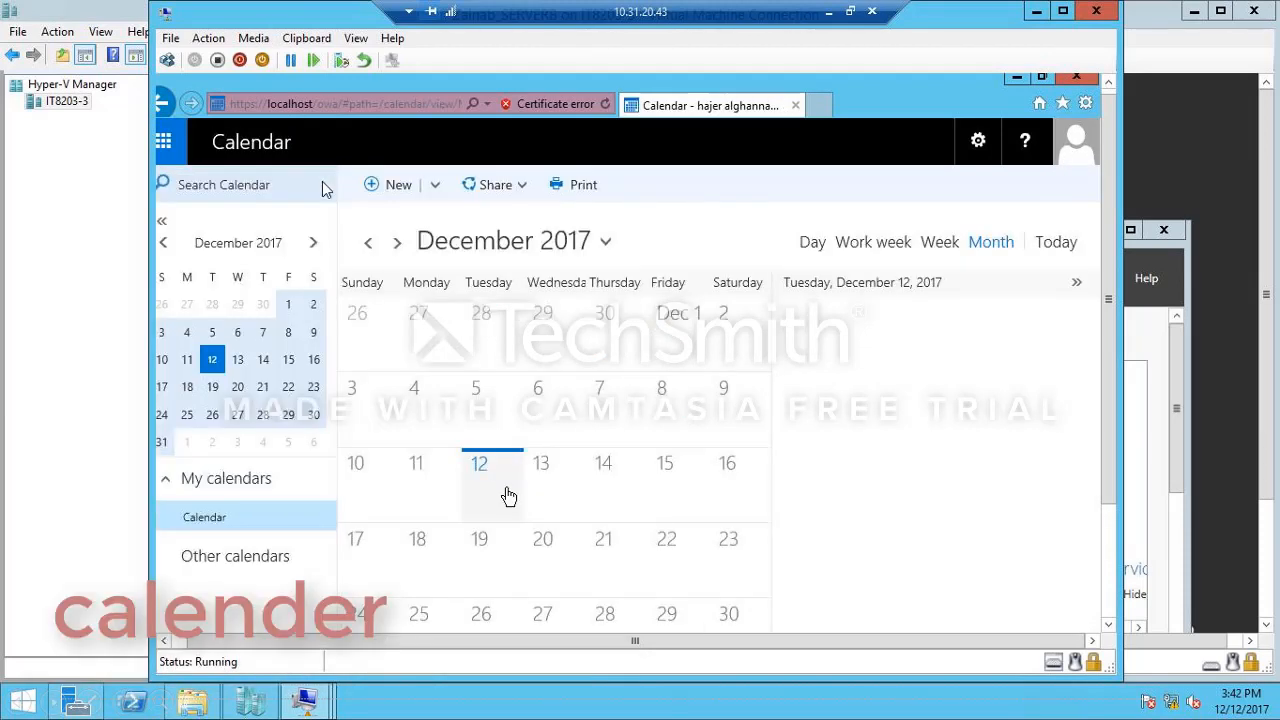
{"action": "left_click", "coordinate": [508, 496]}
{"action": "type", "text": "meeting"}
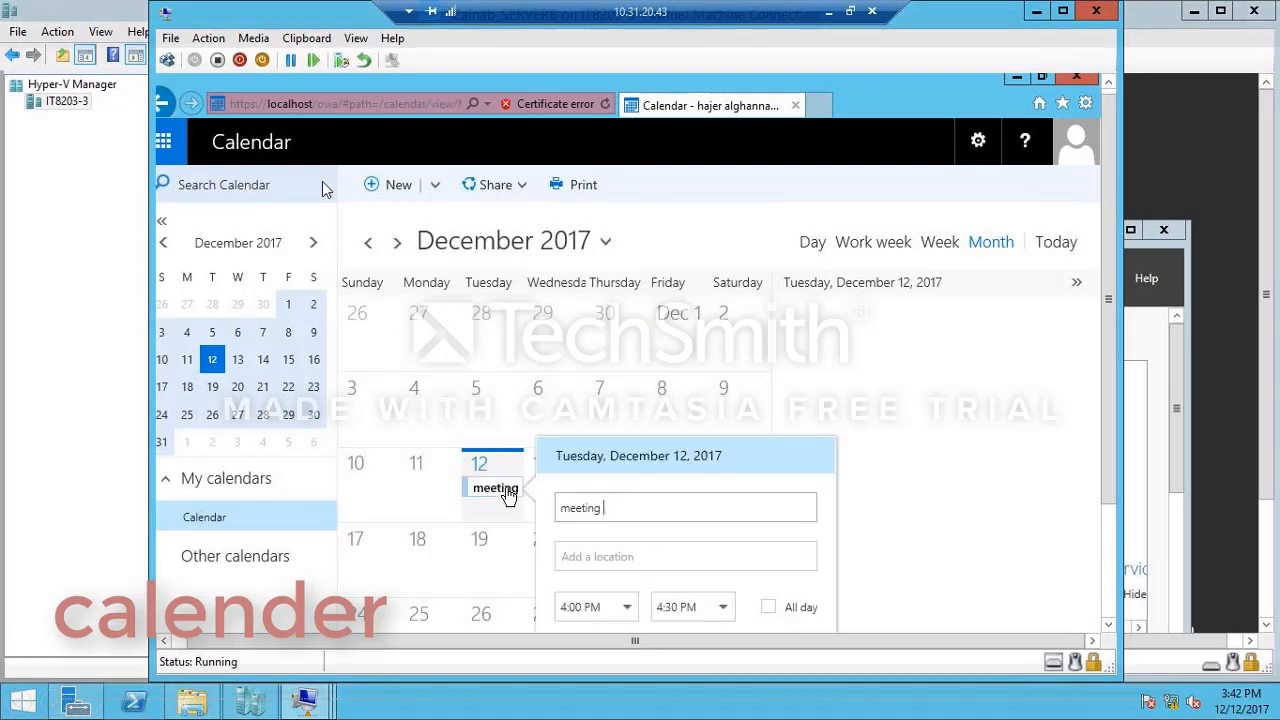
{"action": "key", "text": "Tab"}
{"action": "type", "text": "polytechnic hall 12"}
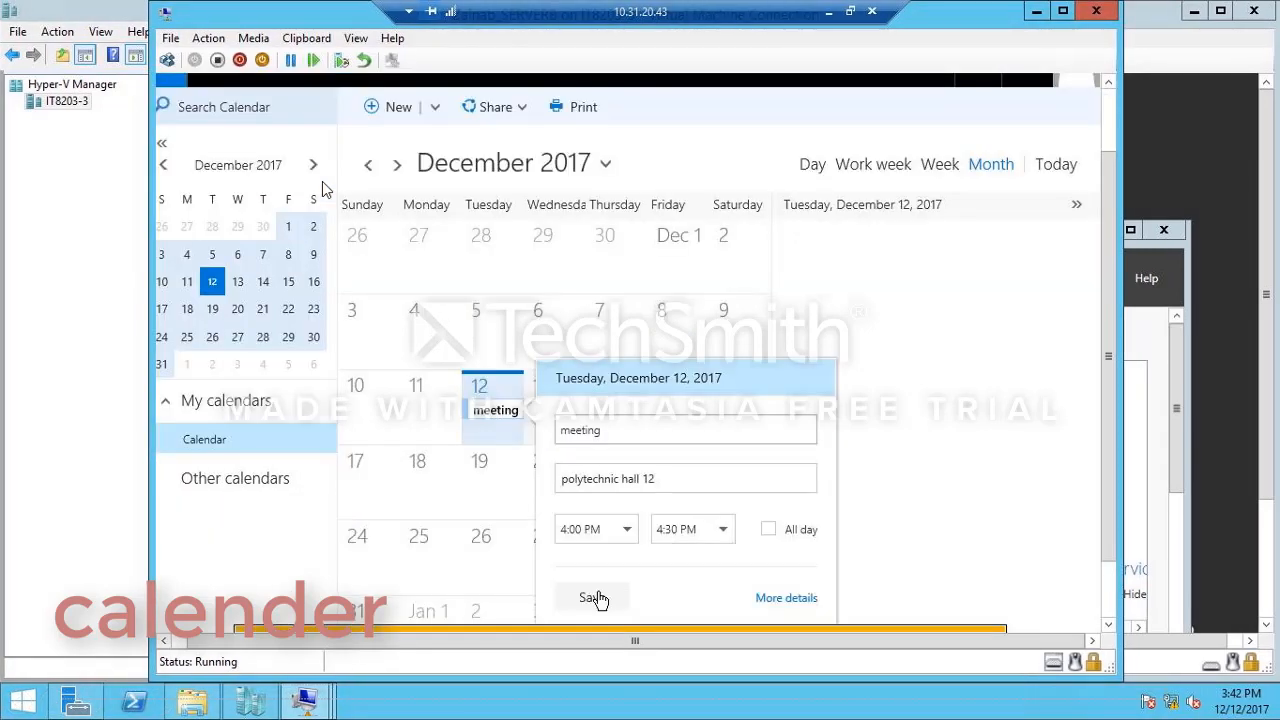
{"action": "left_click", "coordinate": [592, 598]}
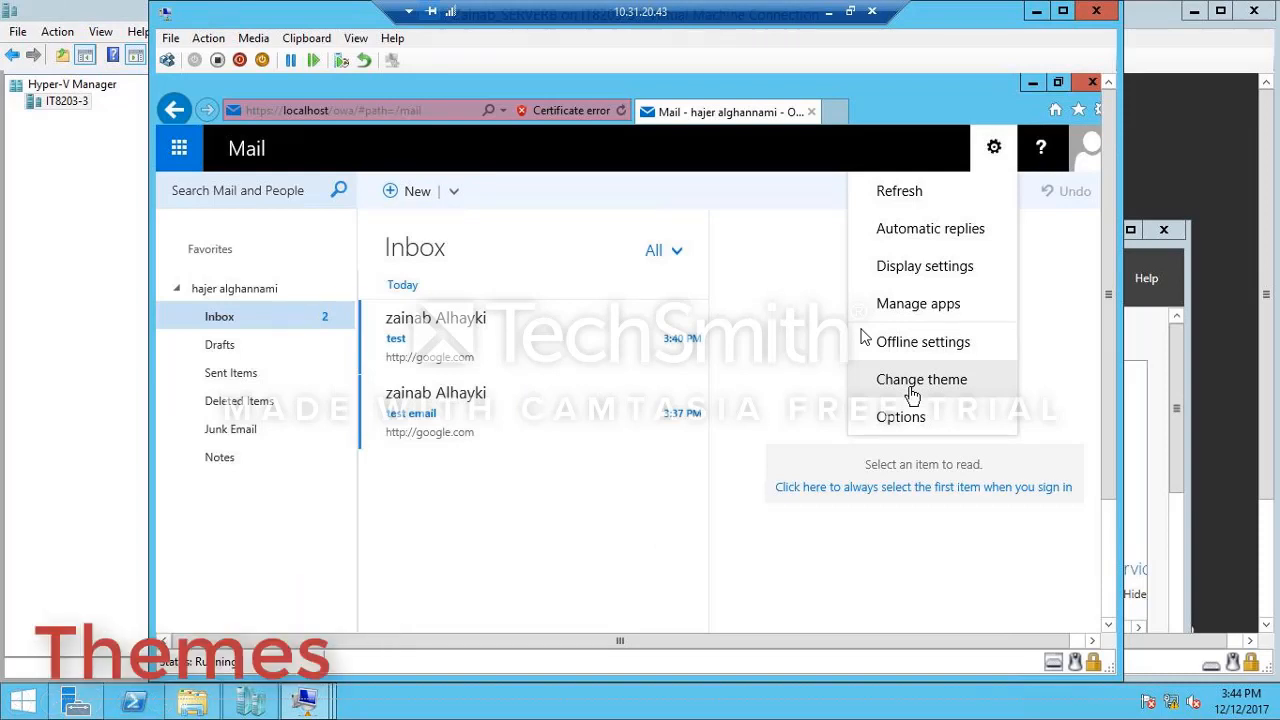
Step: Change the mailbox theme to the orange design with clouds and hearts
{"action": "left_click", "coordinate": [913, 381]}
{"action": "left_click", "coordinate": [957, 316]}
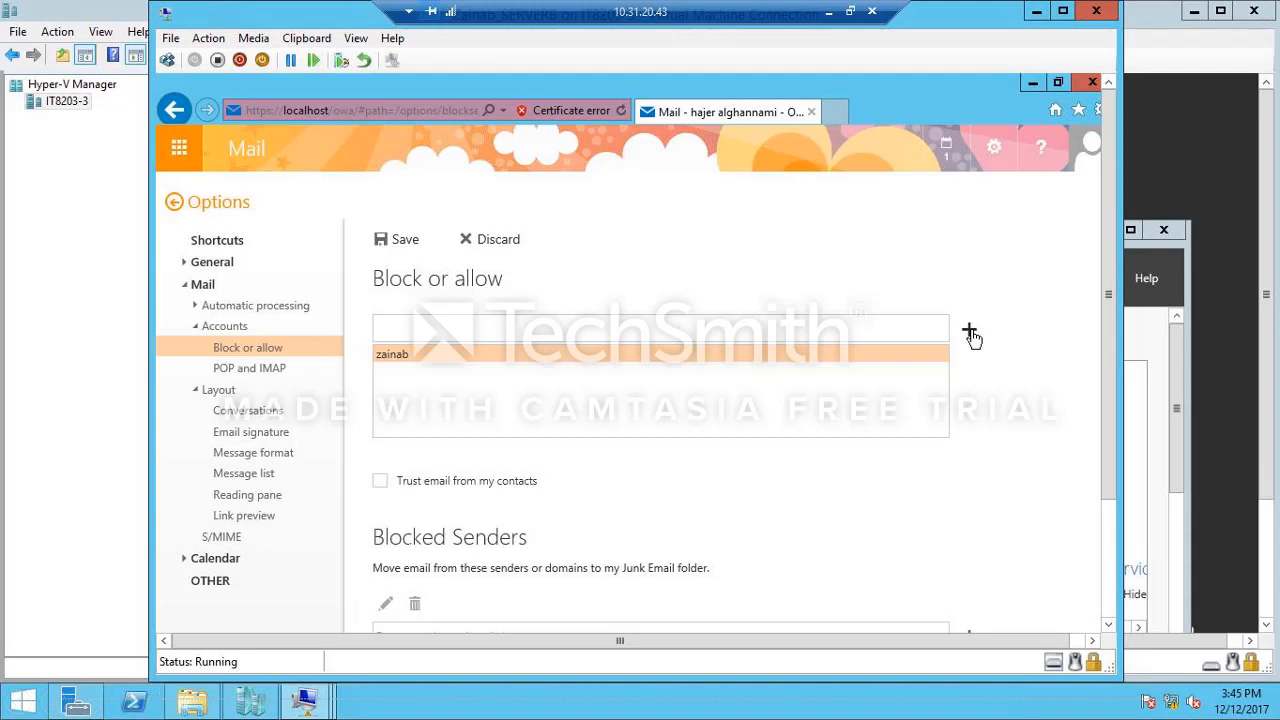
Step: Set the user's full name as the email signature, include it automatically on sent messages, and save the setting
{"action": "left_click", "coordinate": [277, 294]}
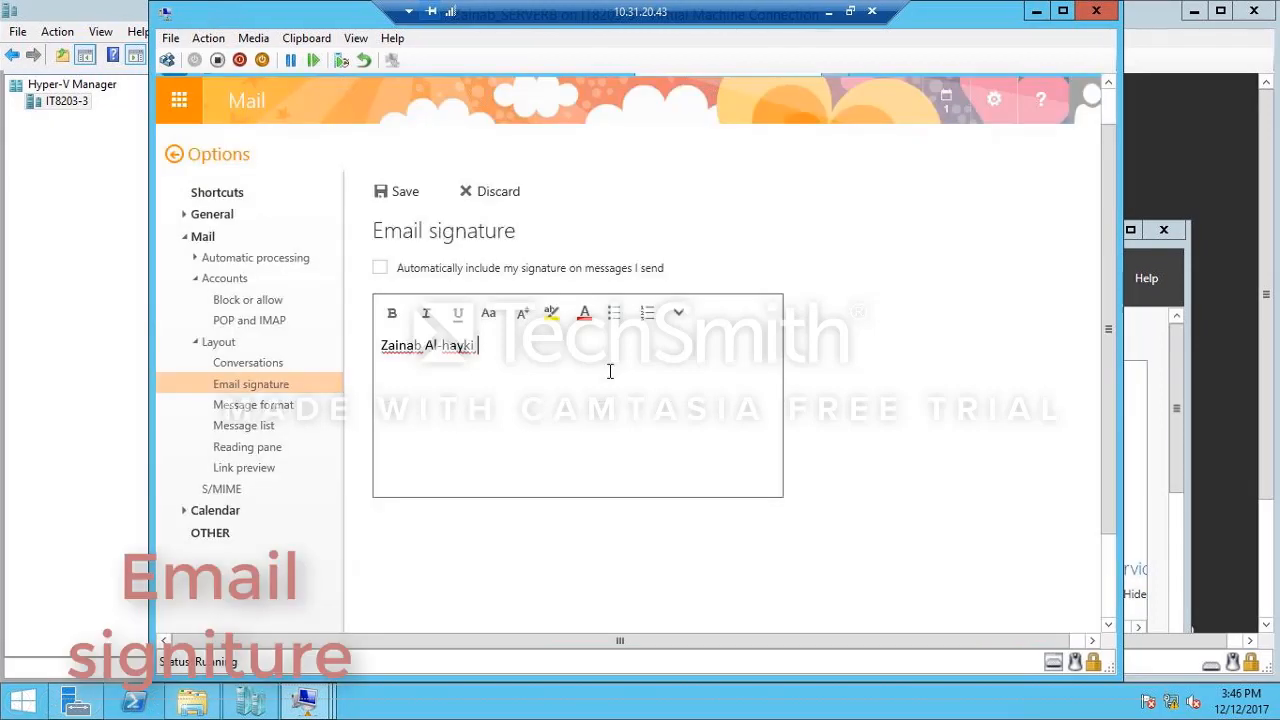
{"action": "left_click", "coordinate": [380, 268]}
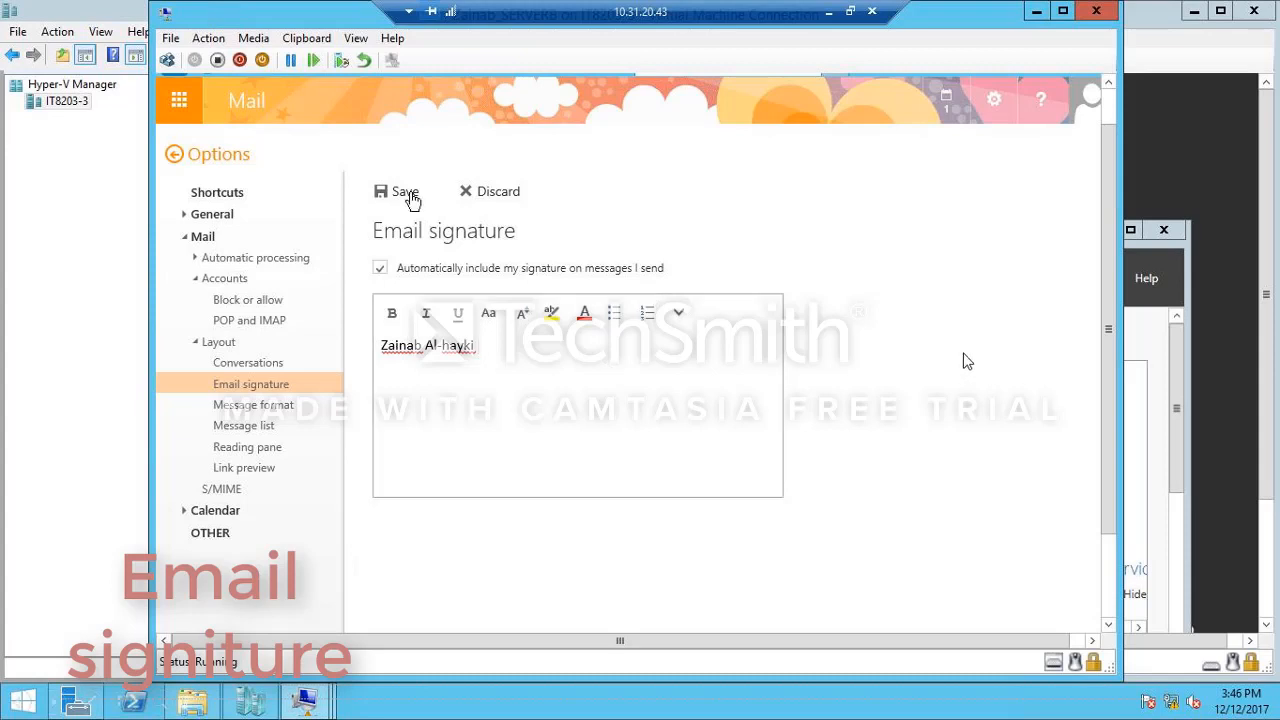
{"action": "left_click", "coordinate": [404, 192]}
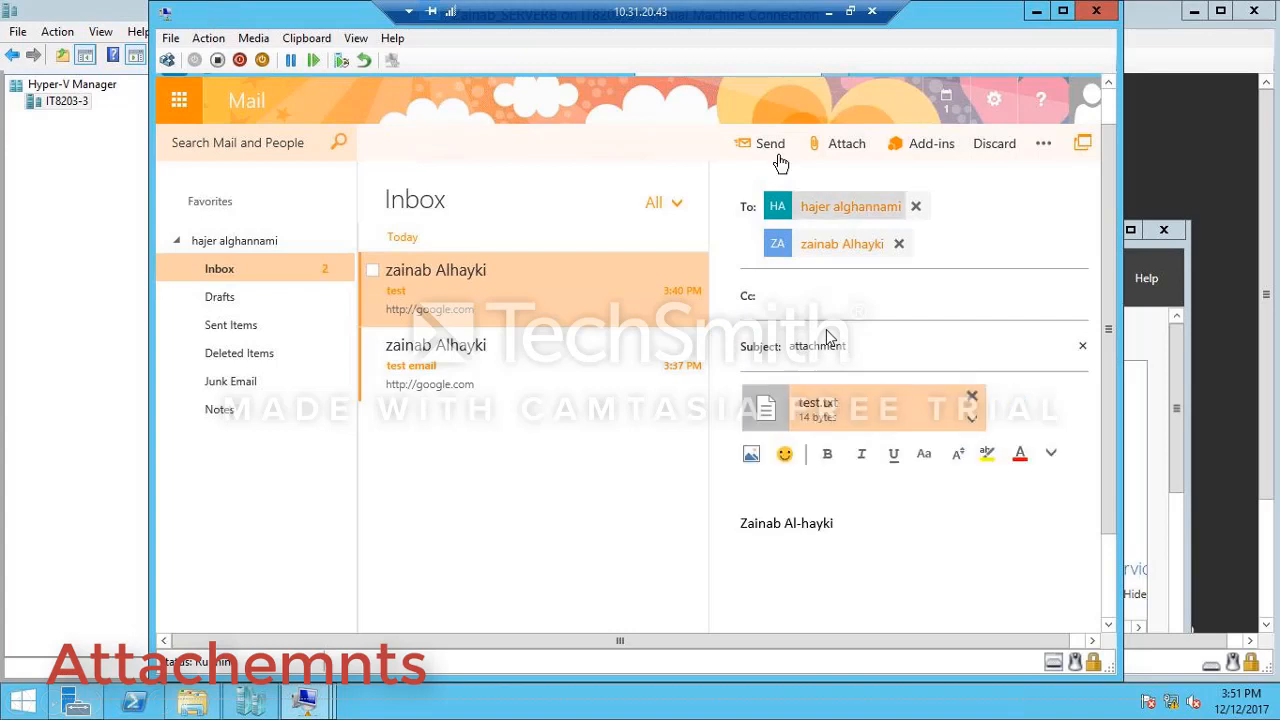
Step: Send the email with subject "attachment" and attached file test.txt, and download test.txt from the received copy
{"action": "left_click", "coordinate": [780, 163]}
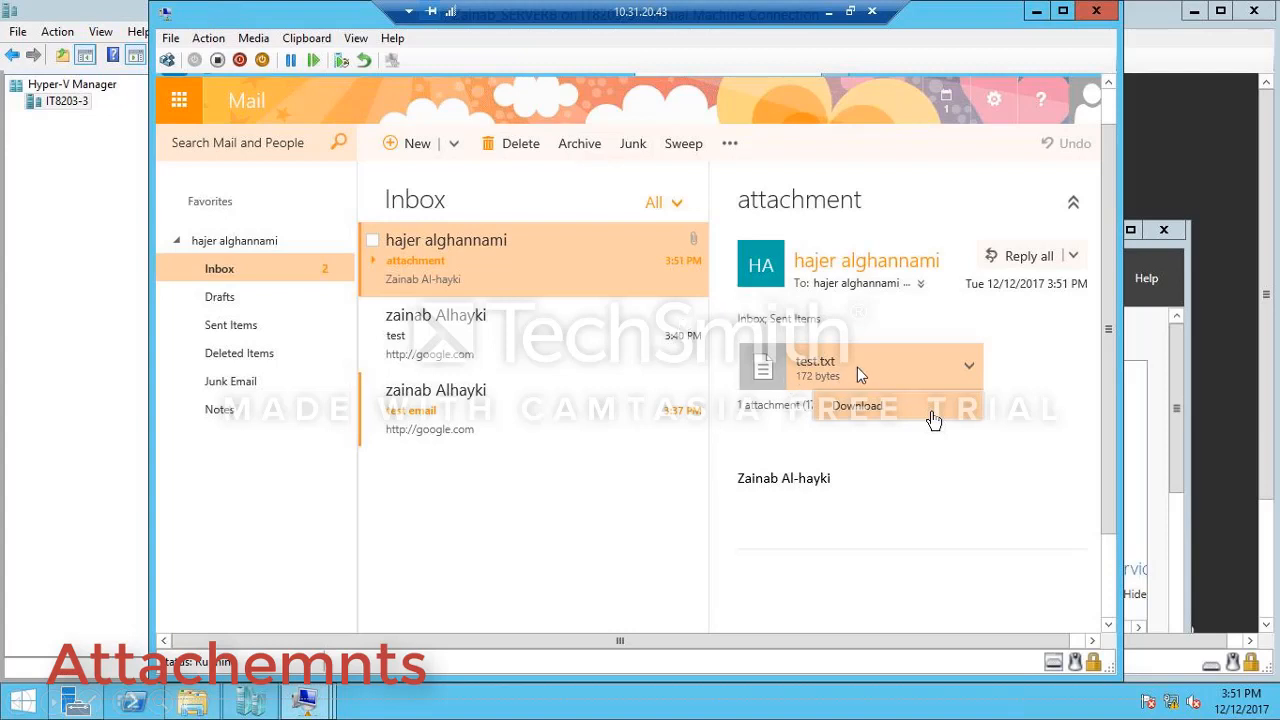
{"action": "left_click", "coordinate": [932, 420]}
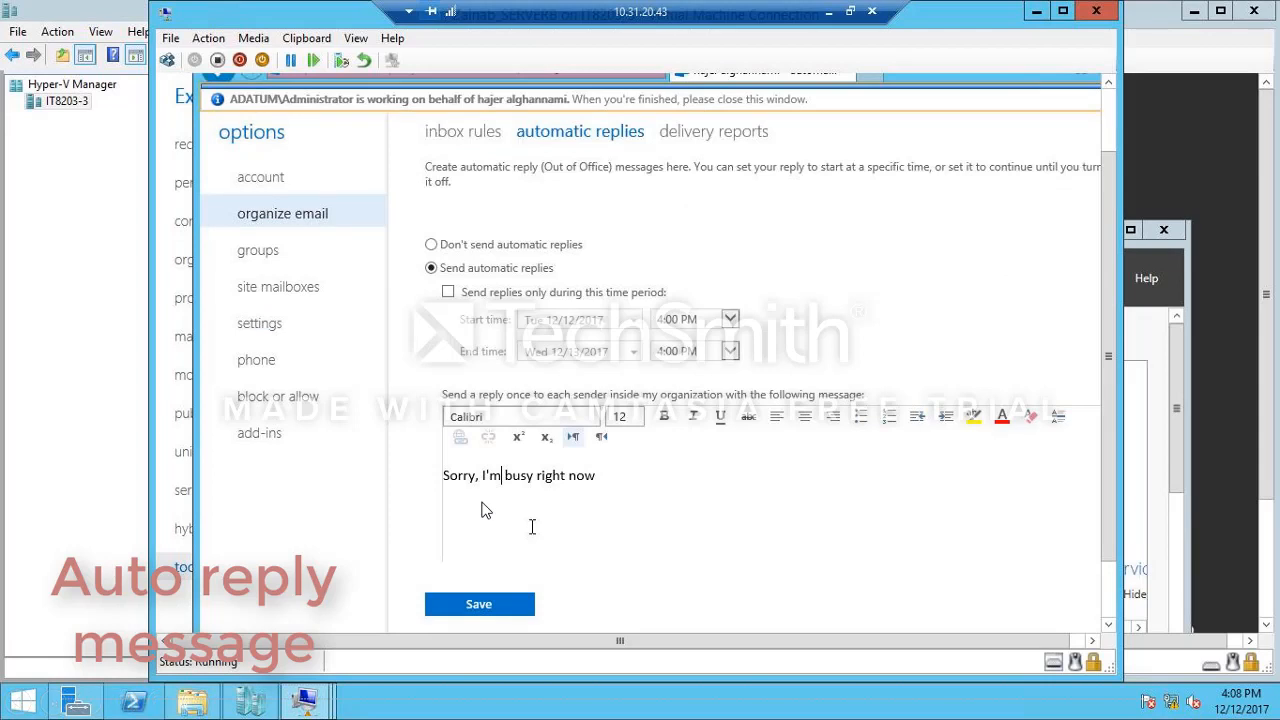
{"action": "left_click", "coordinate": [483, 300]}
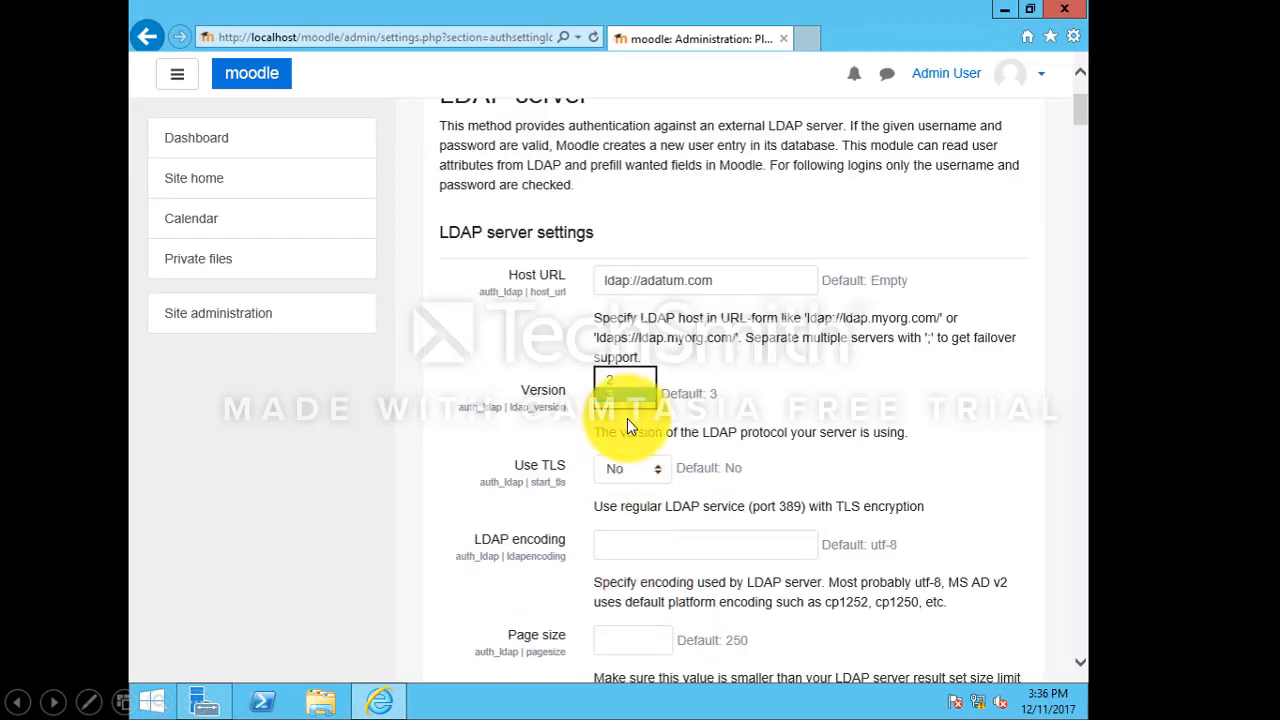
Step: Set the LDAP encoding to utf-8 and the page size to 250 in Moodle's LDAP server settings
{"action": "left_click", "coordinate": [545, 554]}
{"action": "type", "text": "utf-8"}
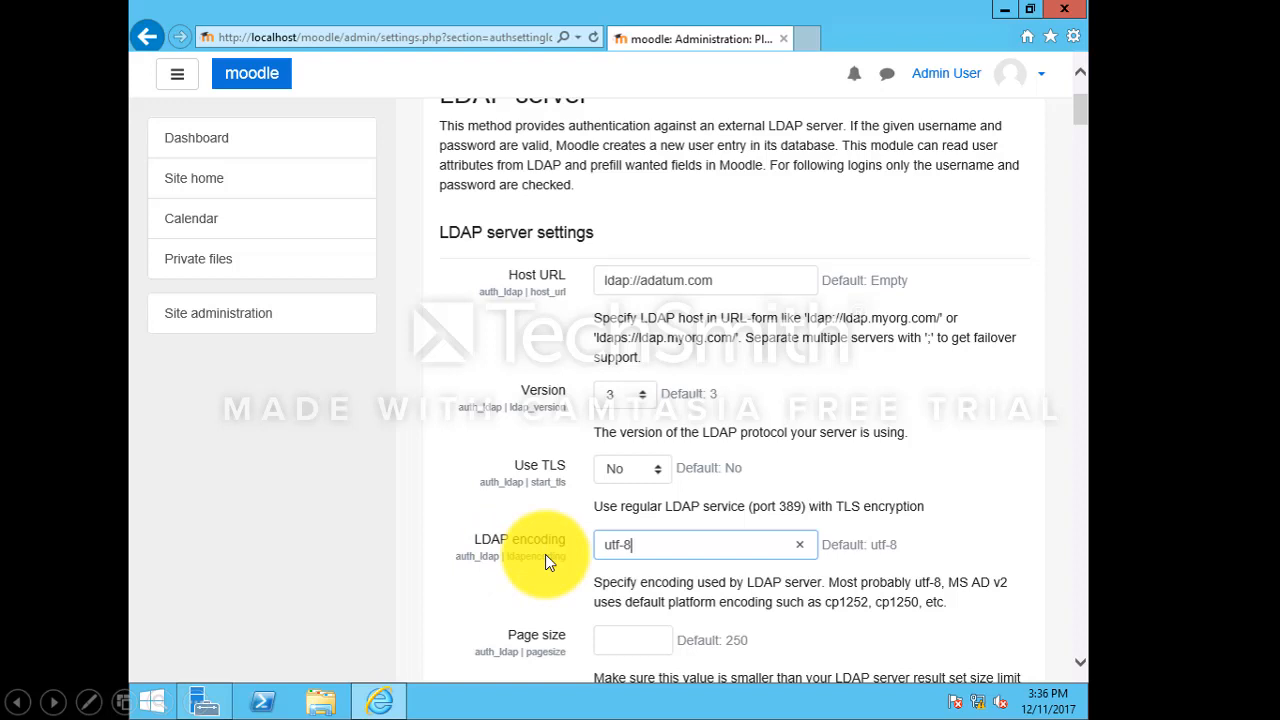
{"action": "key", "text": "Tab"}
{"action": "type", "text": "250"}
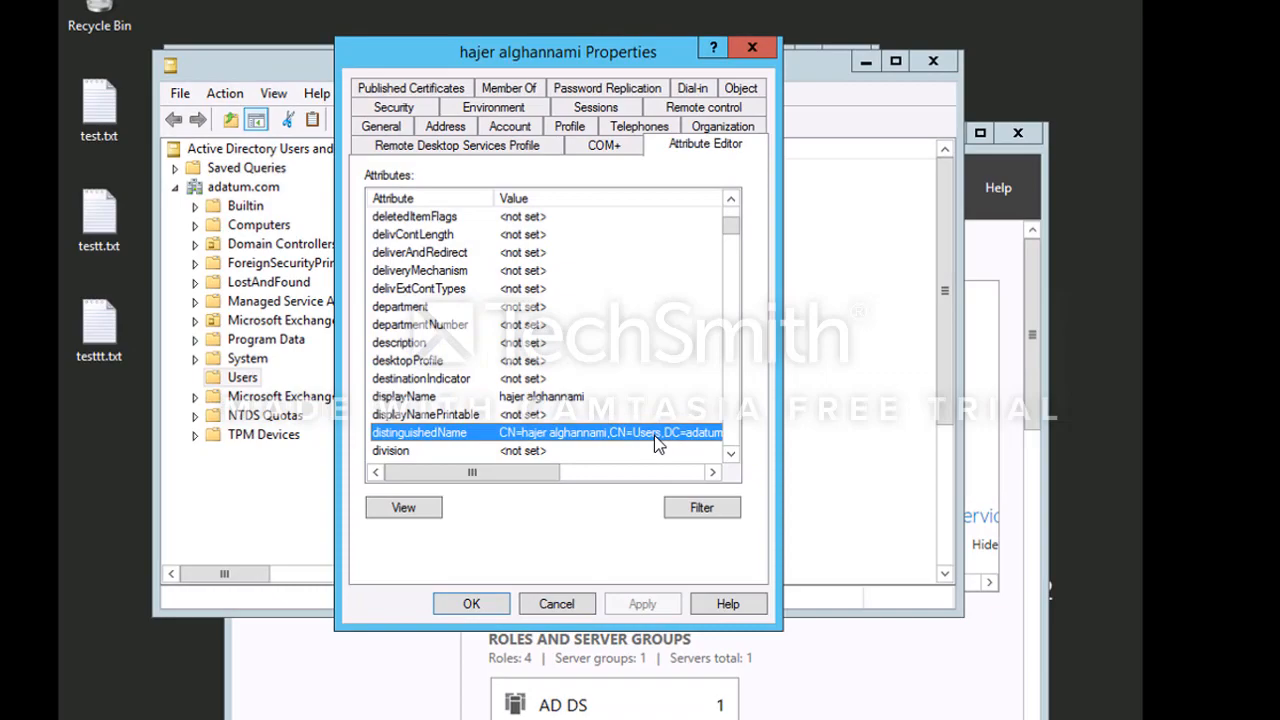
Step: Open the distinguishedName attribute in the Active Directory user's properties
{"action": "double_click", "coordinate": [654, 425]}
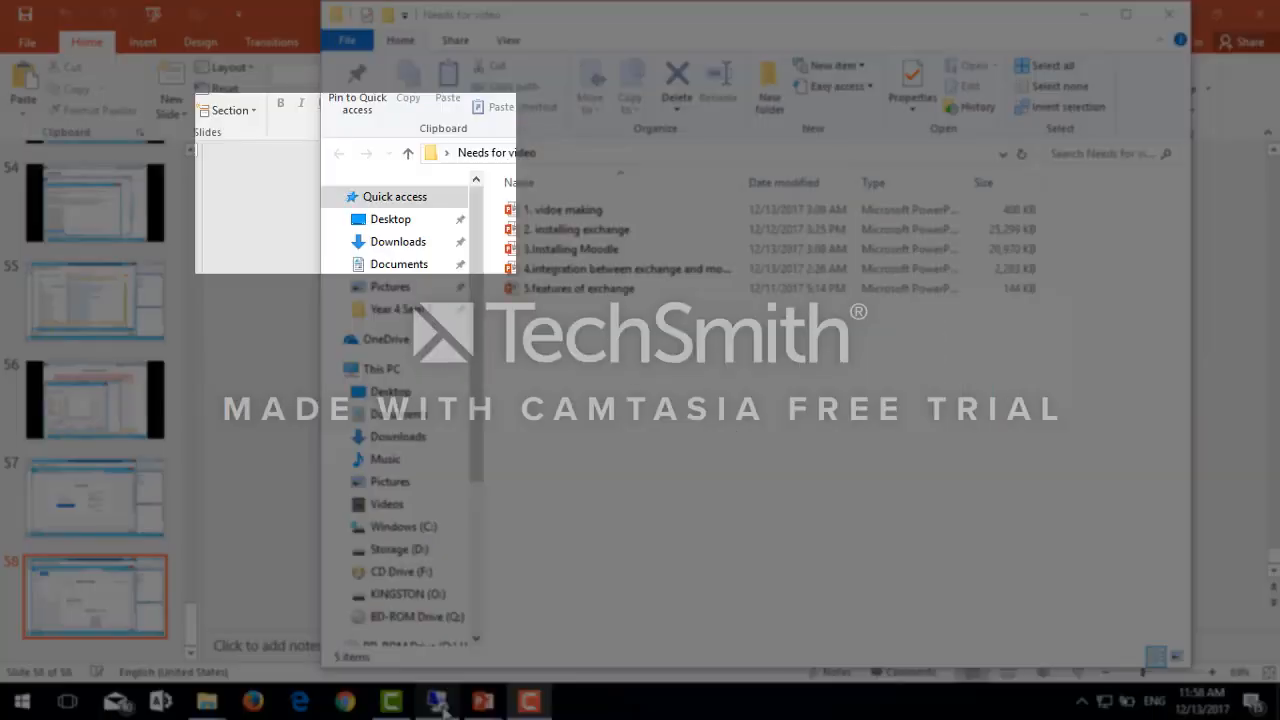
{"action": "mouse_move", "coordinate": [434, 705]}
{"action": "left_click", "coordinate": [440, 620]}
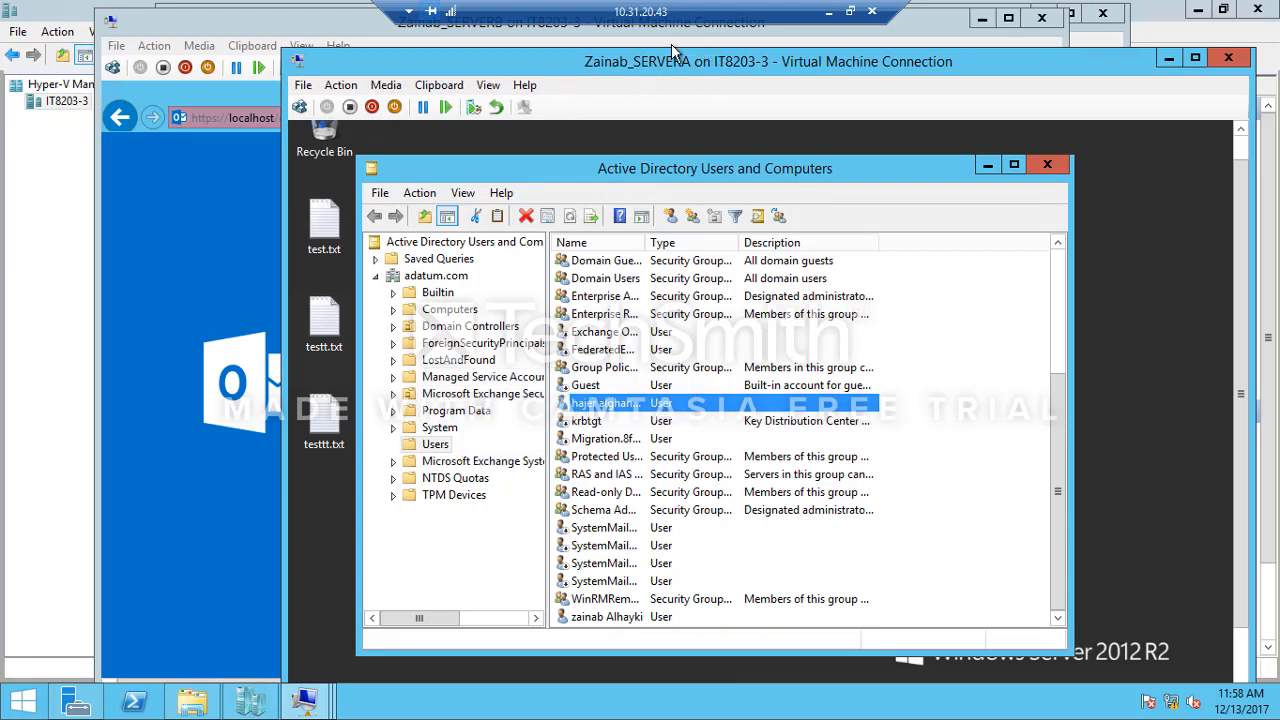
Step: Reset the selected Active Directory user's password, entering and confirming the new password without requiring a change at next logon
{"action": "right_click", "coordinate": [648, 405]}
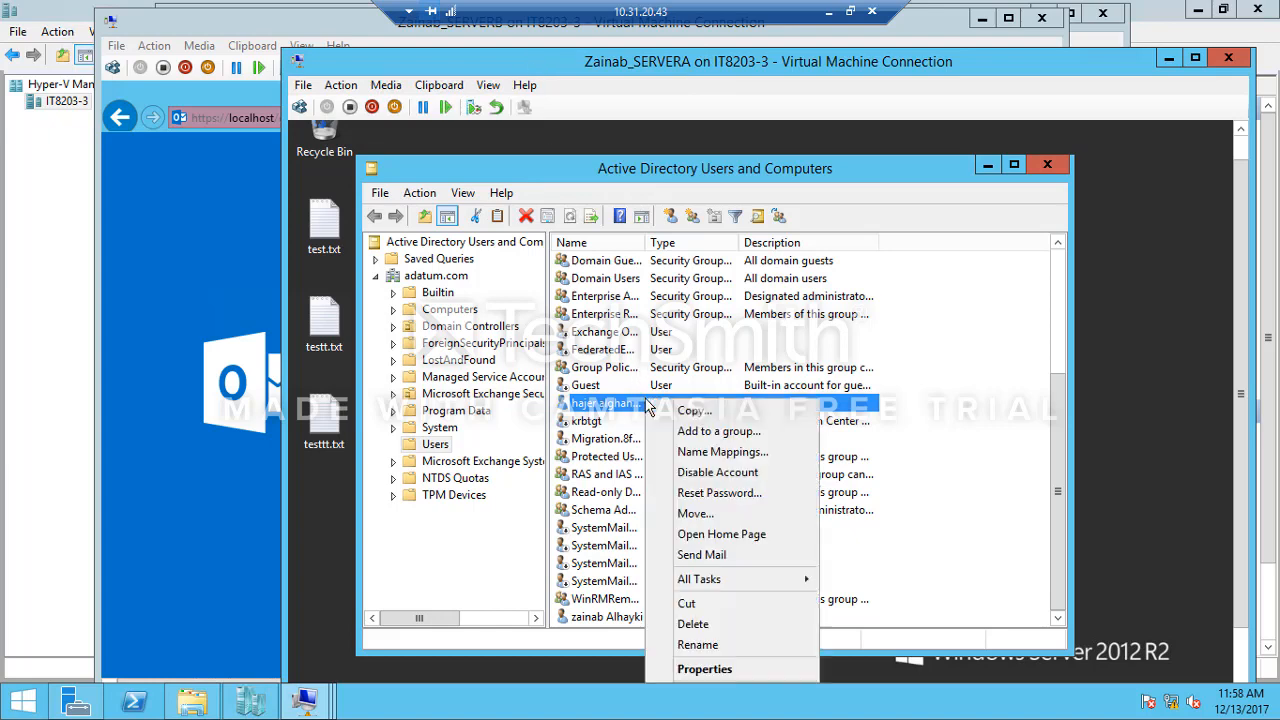
{"action": "left_click", "coordinate": [697, 494]}
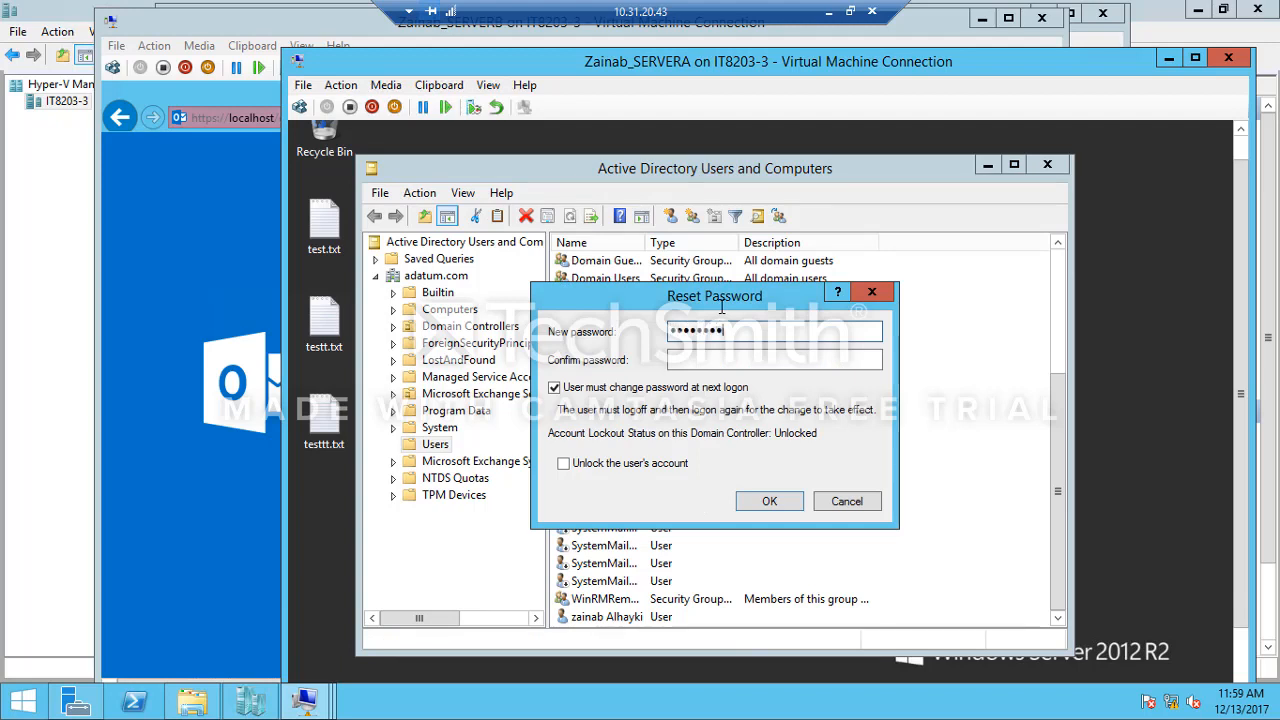
{"action": "key", "text": "Tab"}
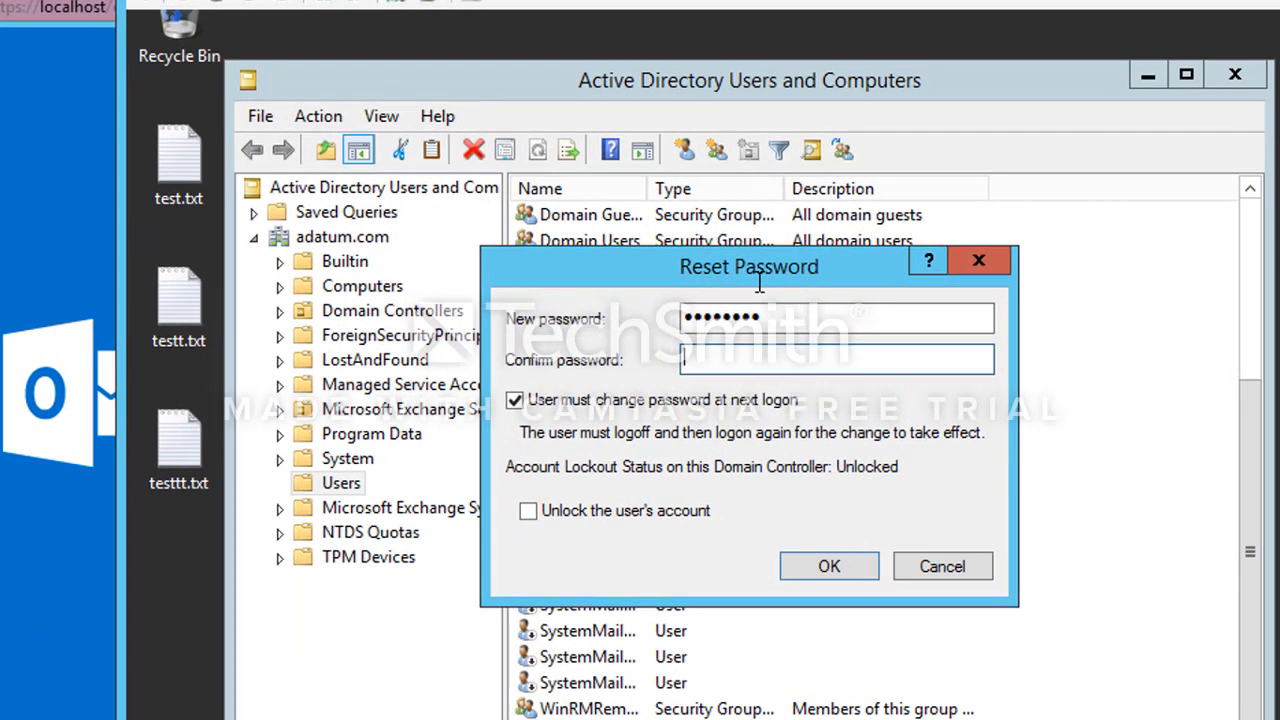
{"action": "type", "text": "Pa$$w0rd"}
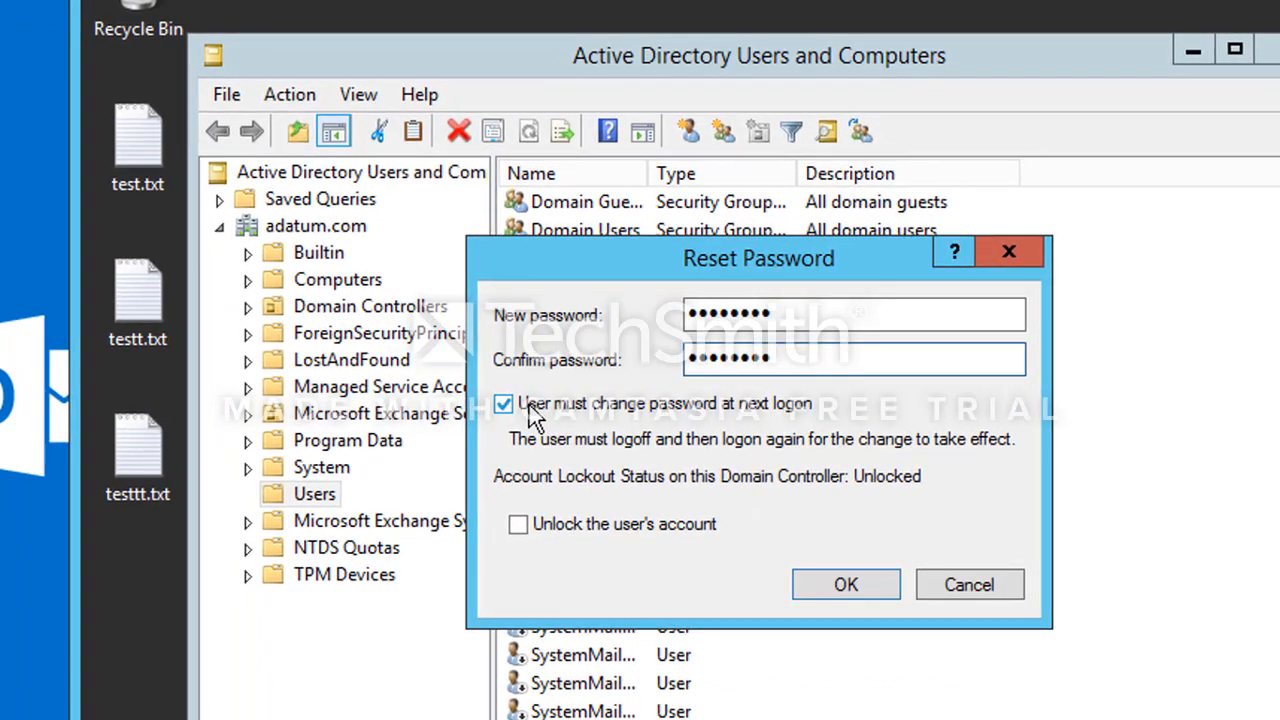
{"action": "left_click", "coordinate": [532, 408]}
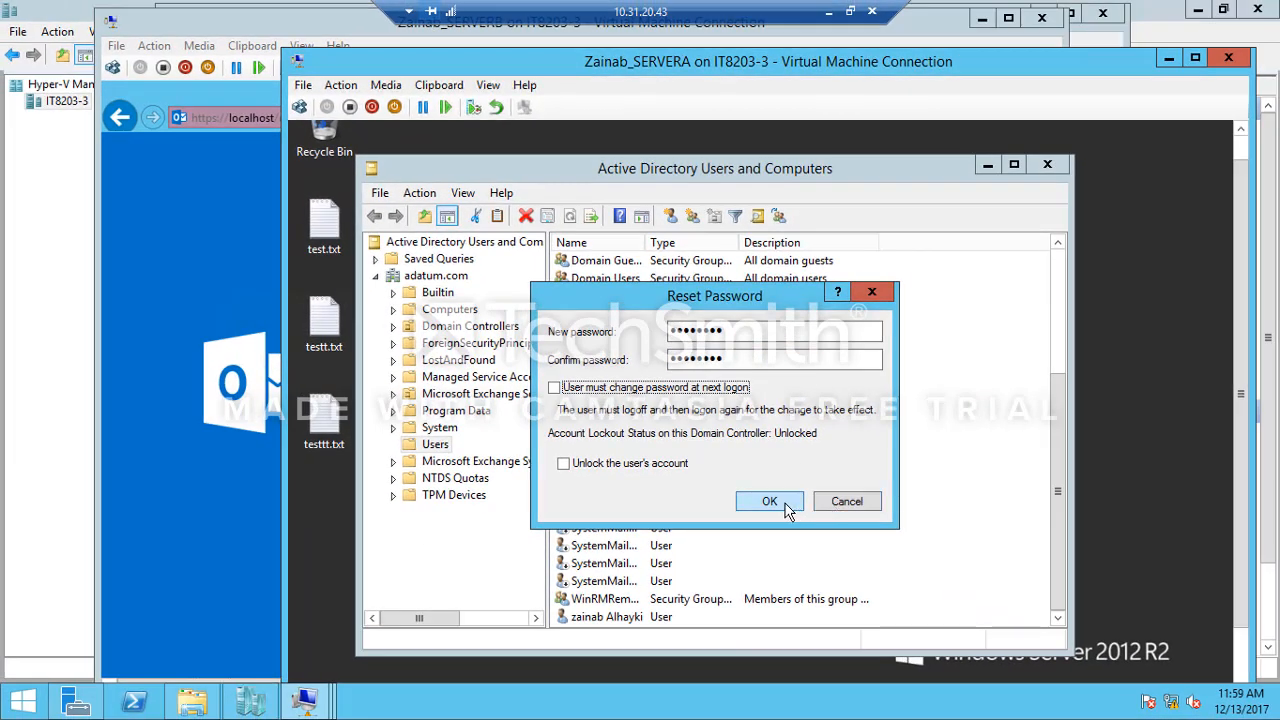
{"action": "left_click", "coordinate": [786, 508]}
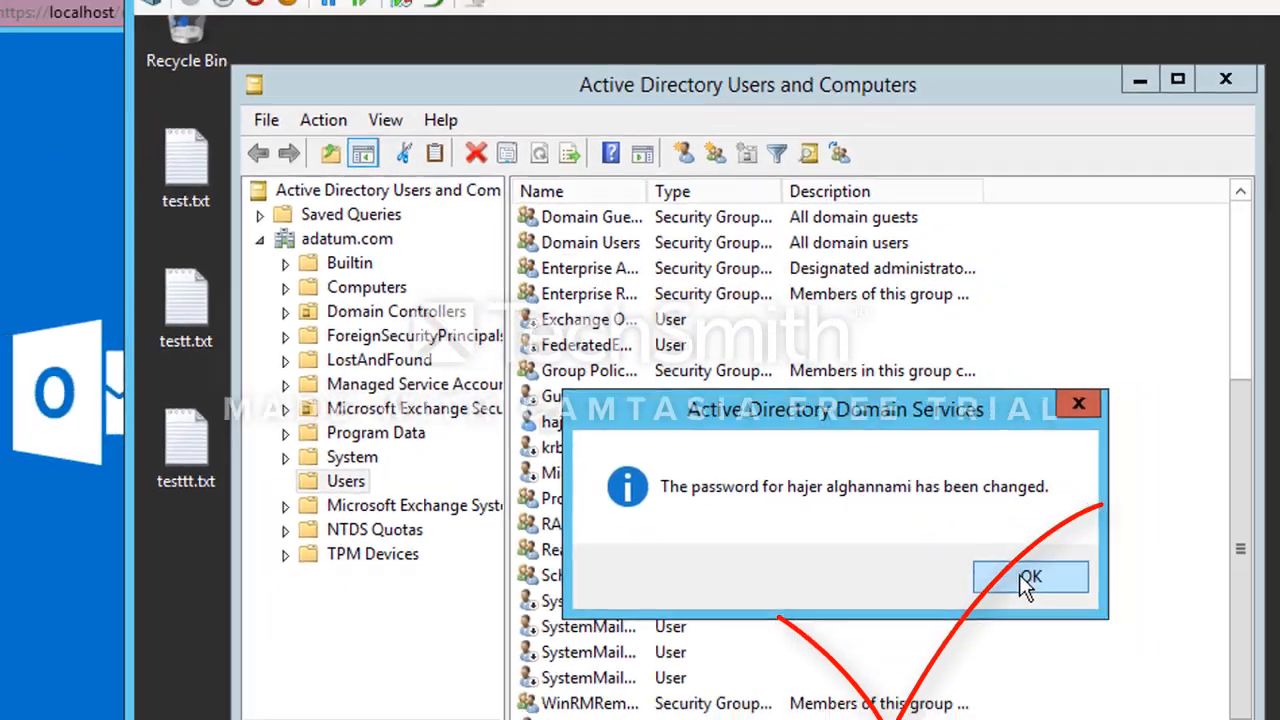
{"action": "left_click", "coordinate": [1095, 612]}
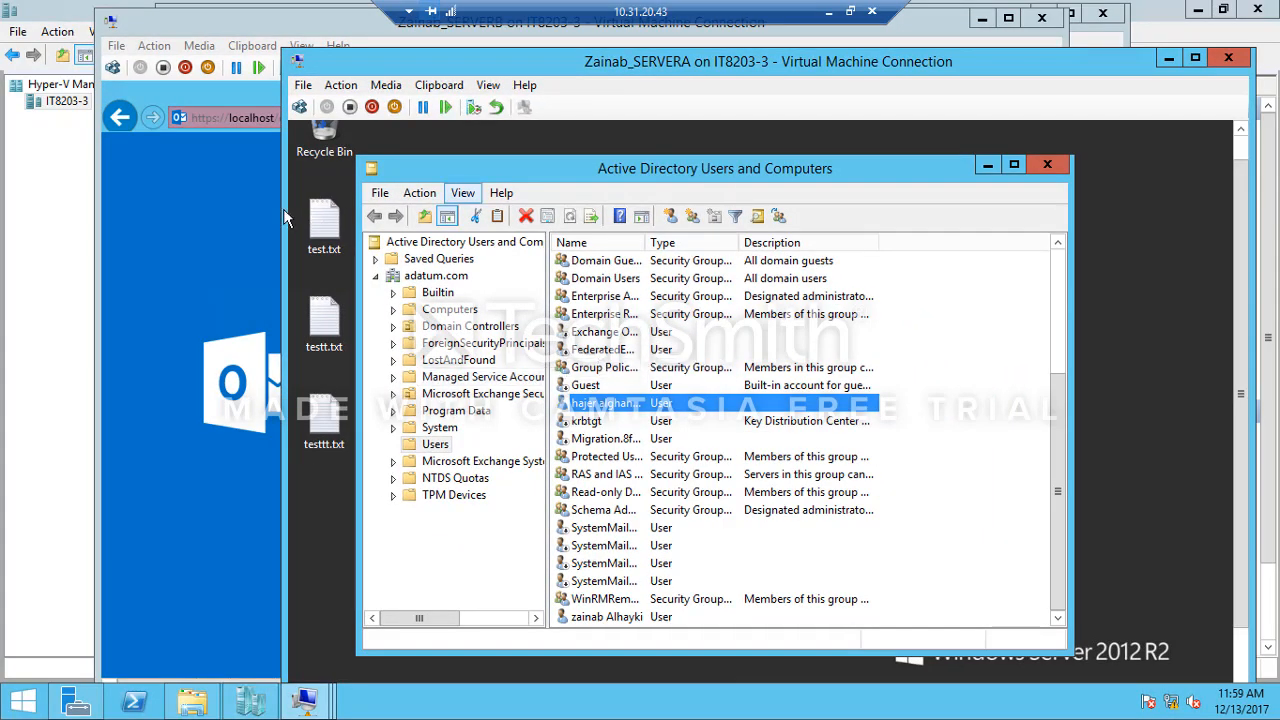
Step: Switch to the Outlook sign-in page on the other virtual machine and sign in with the user's adatum account name and password
{"action": "left_click", "coordinate": [255, 205]}
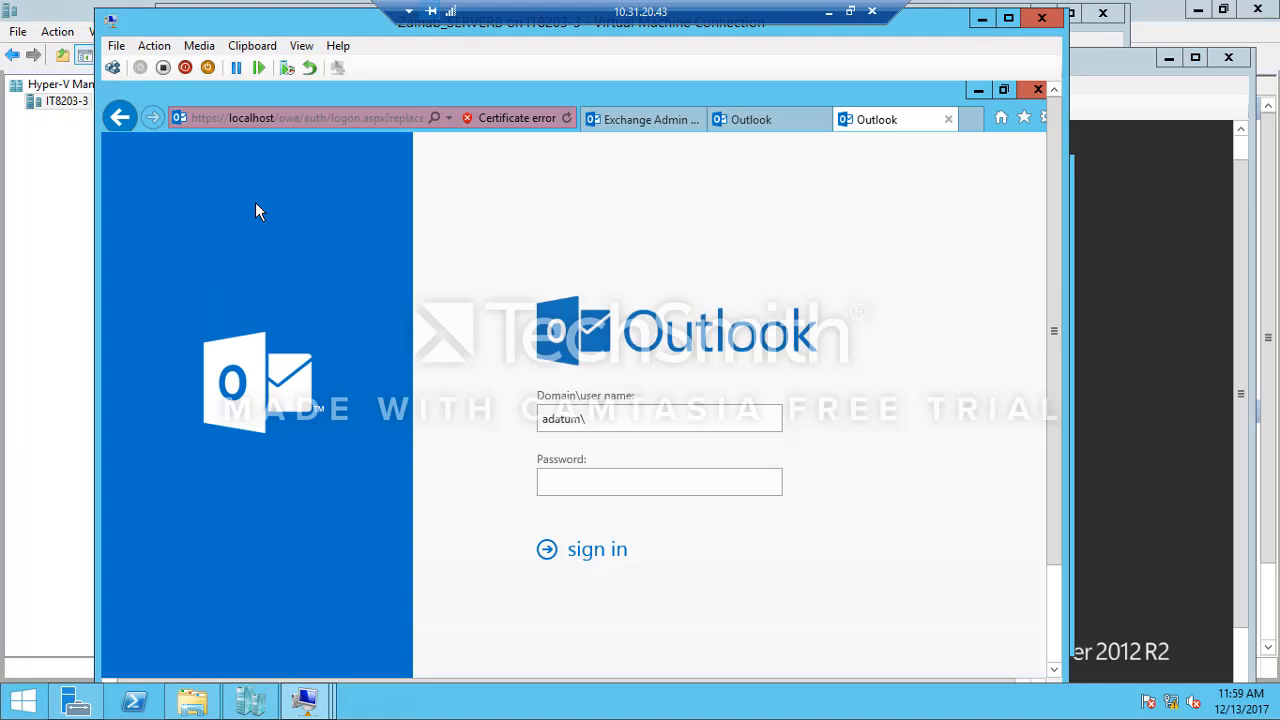
{"action": "left_click", "coordinate": [629, 420]}
{"action": "type", "text": "adatum\\hajPa$$w0rd"}
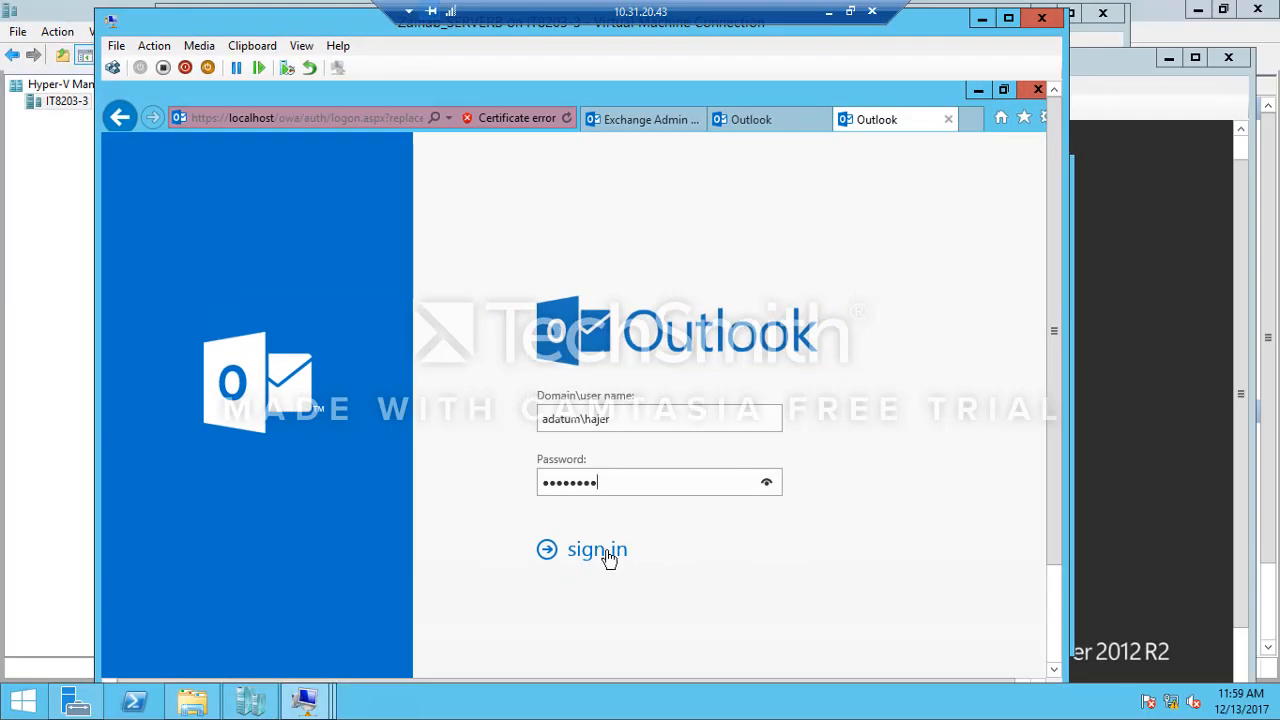
{"action": "left_click", "coordinate": [598, 636]}
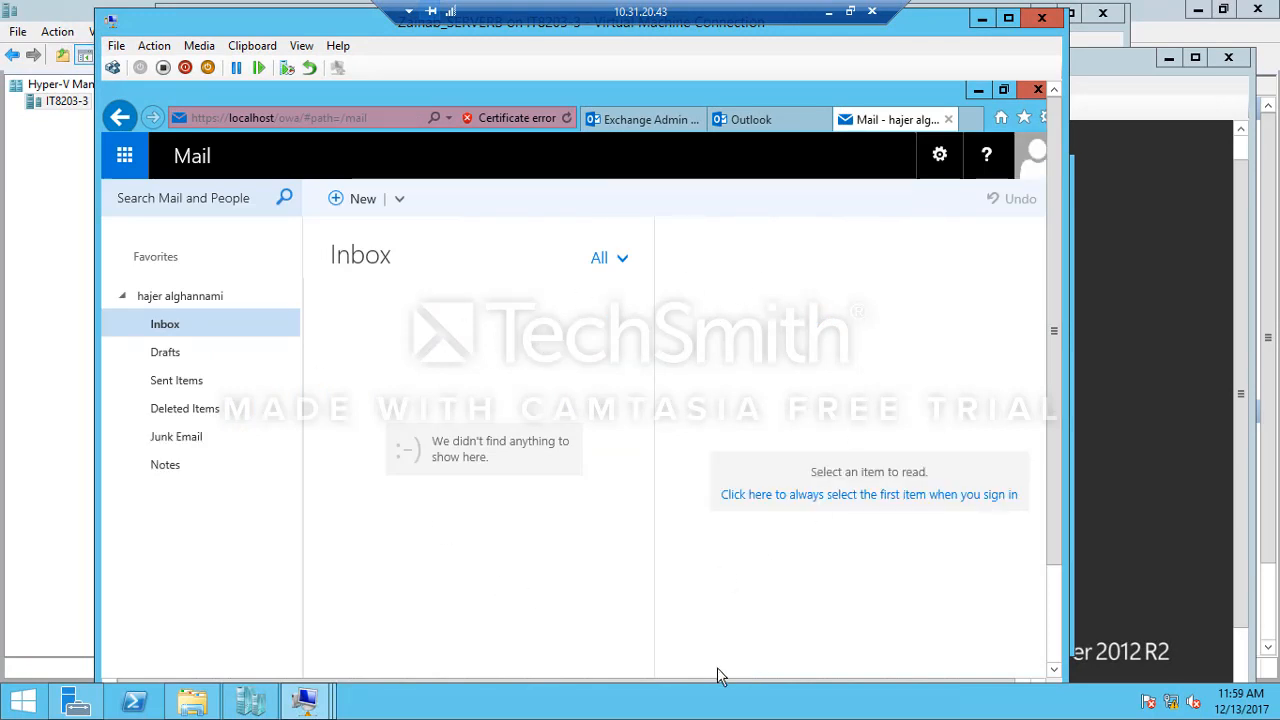
Step: Switch to the Moodle virtual machine and log the Admin User out of the site
{"action": "left_click", "coordinate": [982, 22]}
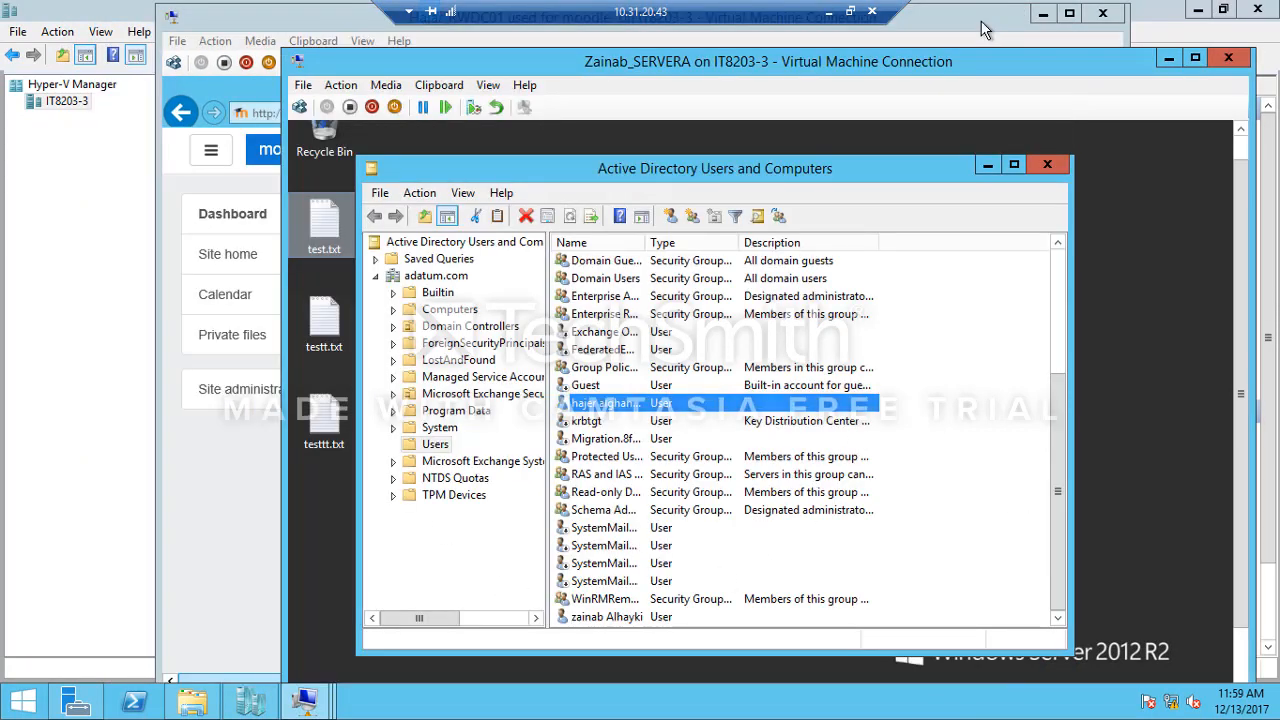
{"action": "left_click", "coordinate": [272, 28]}
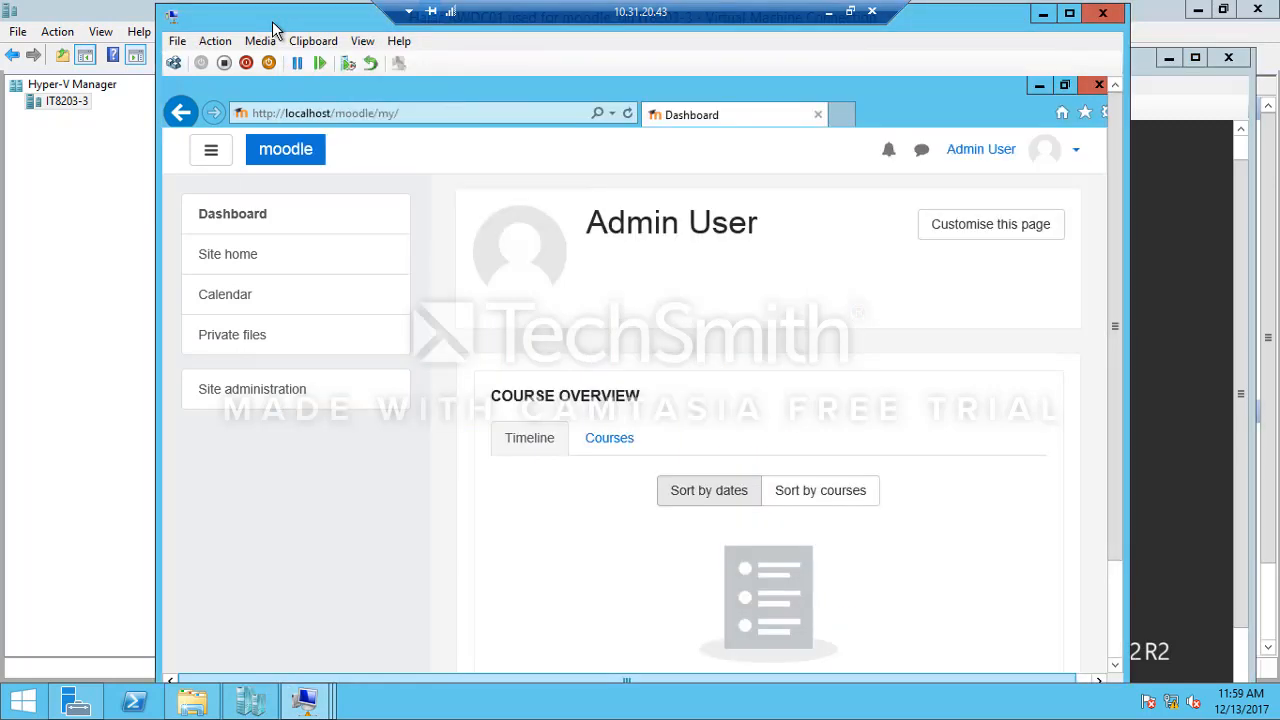
{"action": "left_click", "coordinate": [1076, 152]}
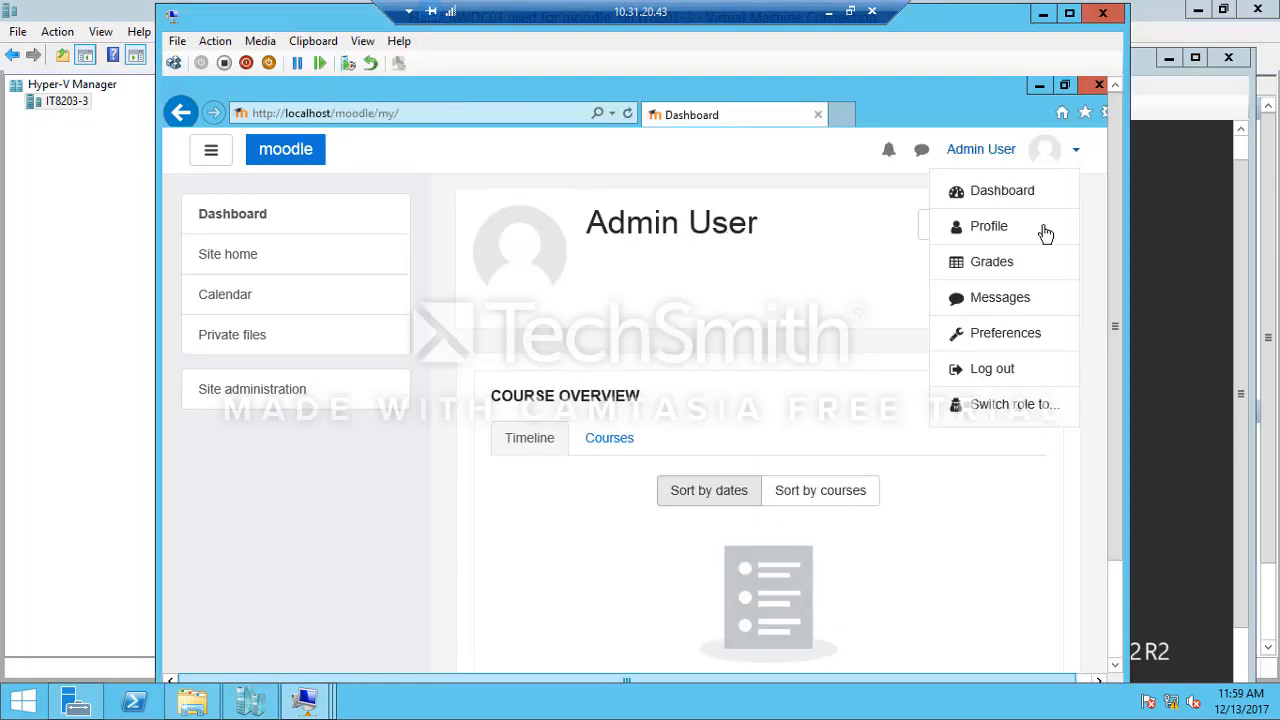
{"action": "left_click", "coordinate": [992, 369]}
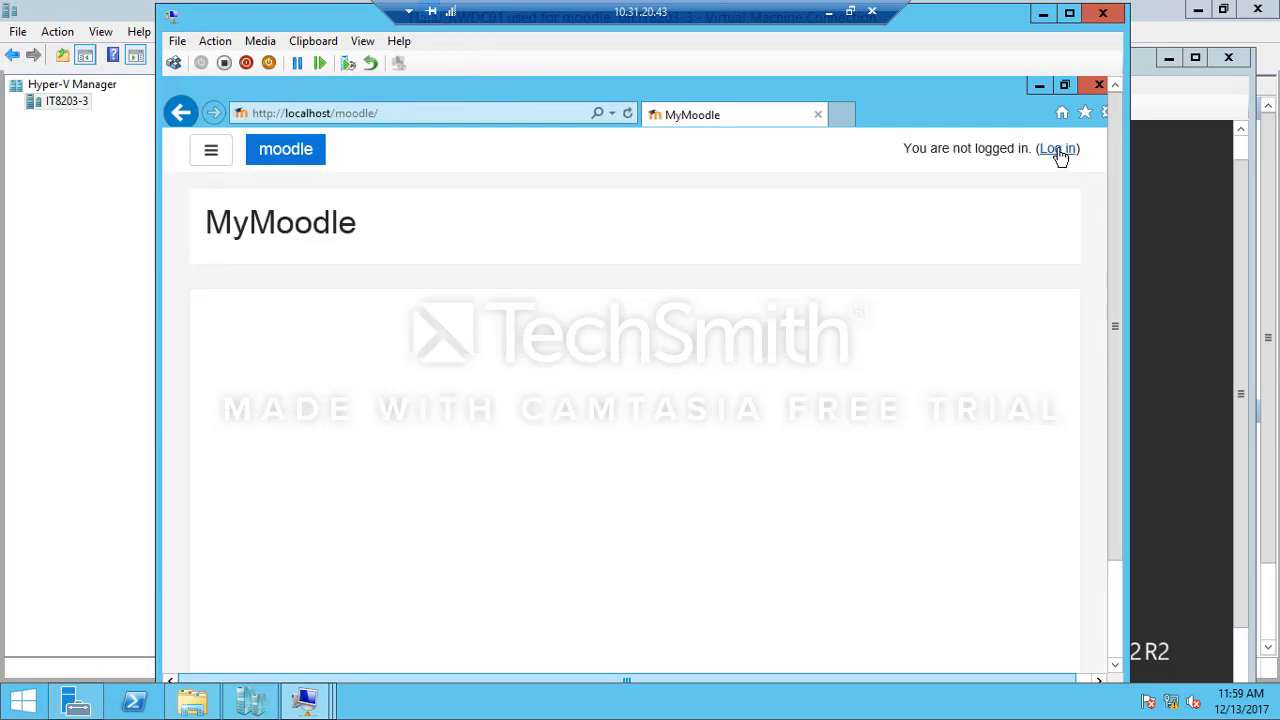
Step: Log in to MyMoodle with the Active Directory user's username and account password
{"action": "left_click", "coordinate": [1058, 150]}
{"action": "left_click", "coordinate": [451, 319]}
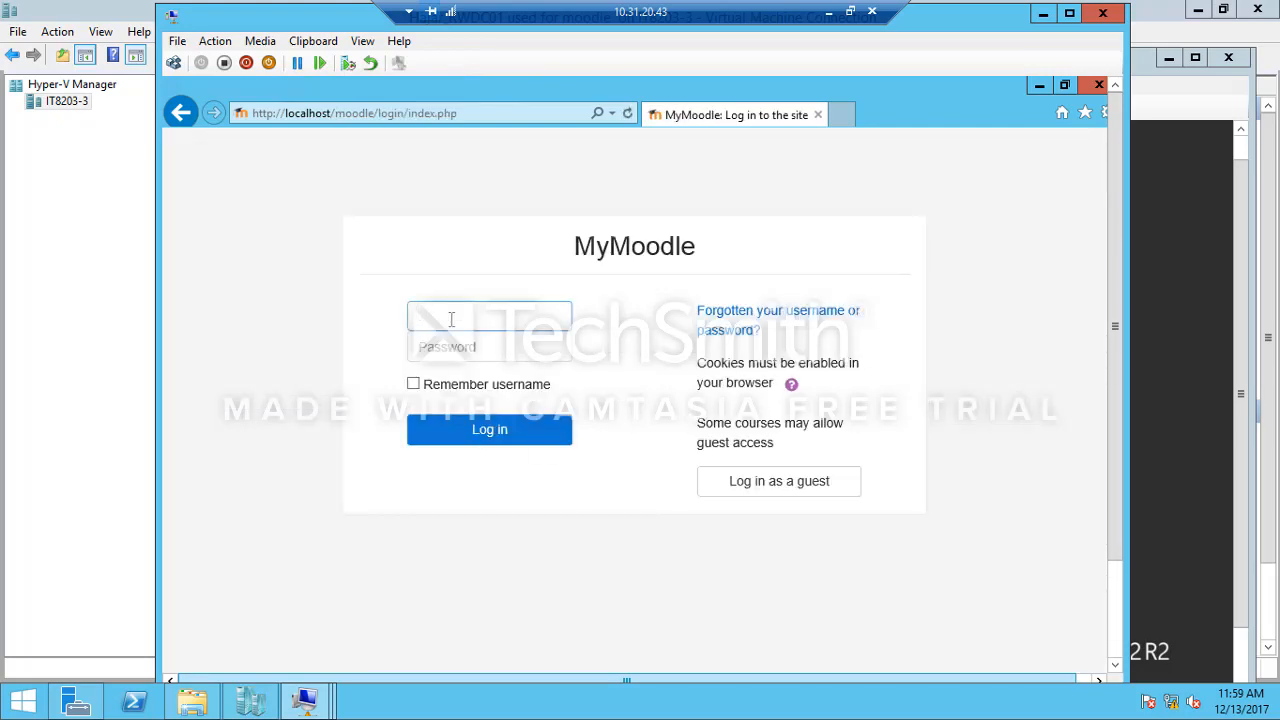
{"action": "type", "text": "hajer"}
{"action": "key", "text": "Tab"}
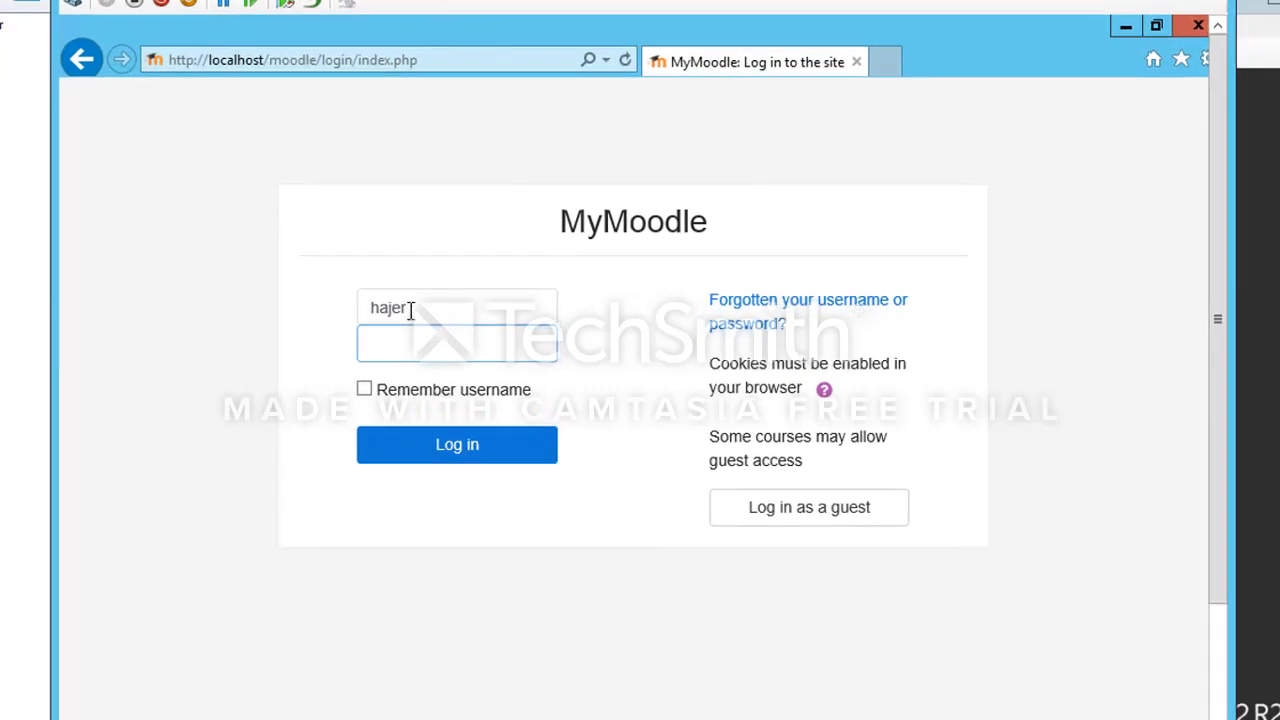
{"action": "type", "text": "********"}
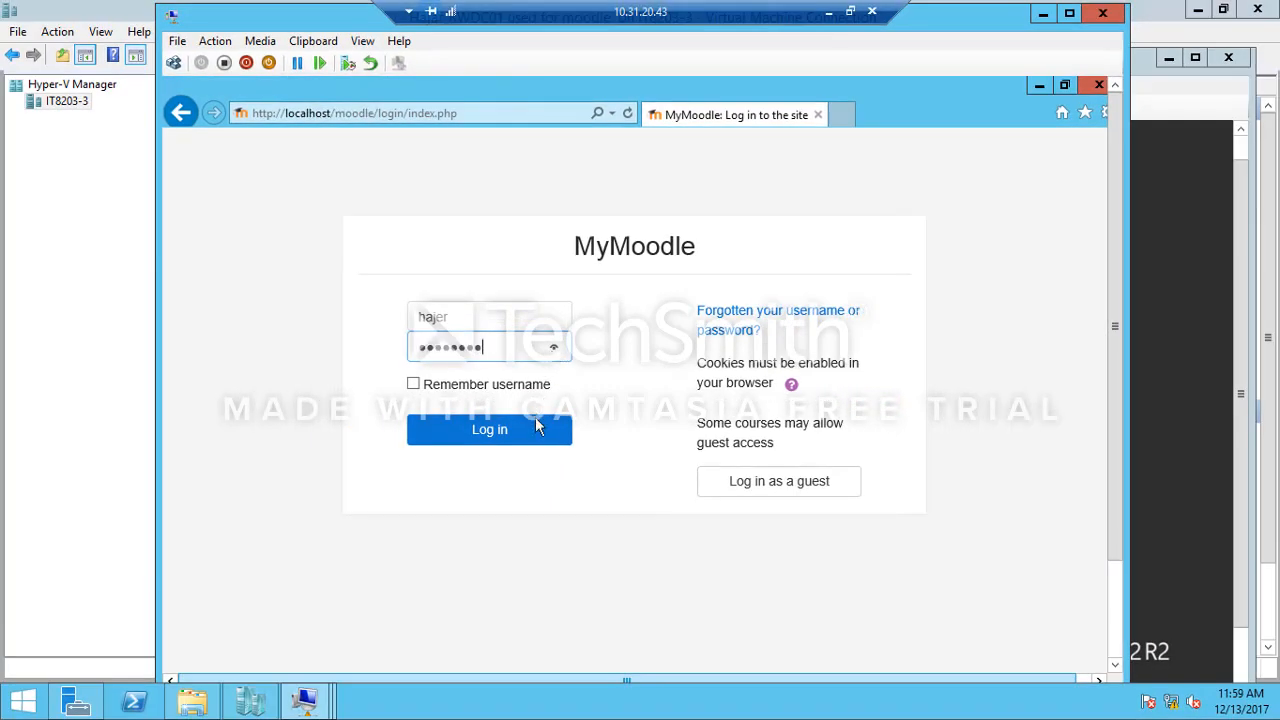
{"action": "left_click", "coordinate": [537, 426]}
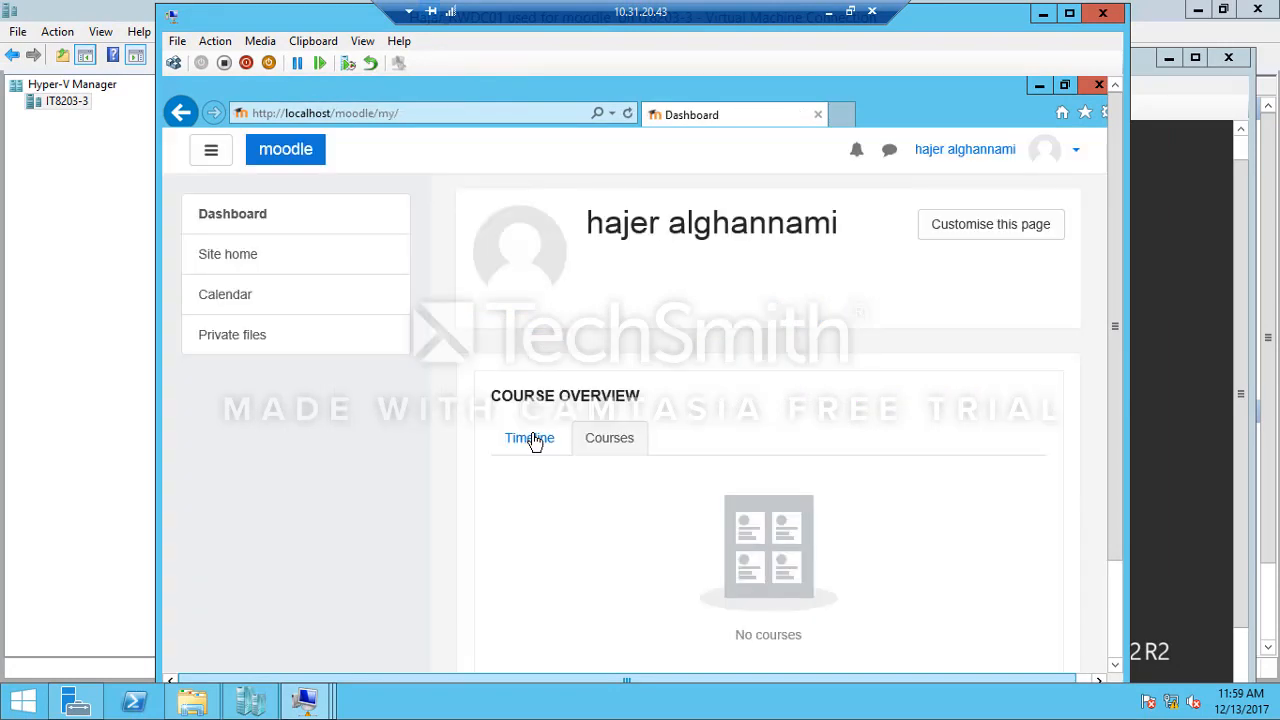